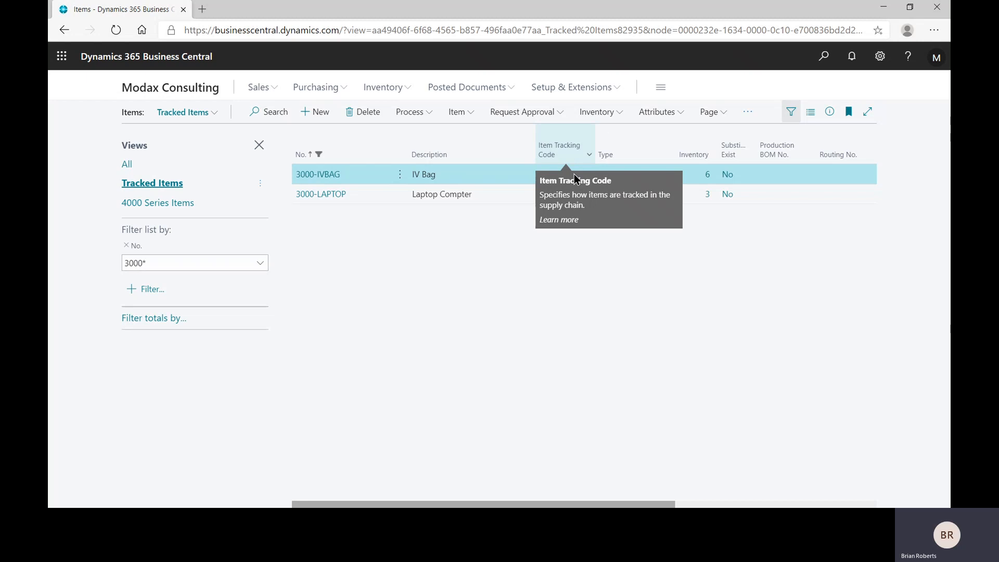
{"action": "left_click", "coordinate": [879, 59]}
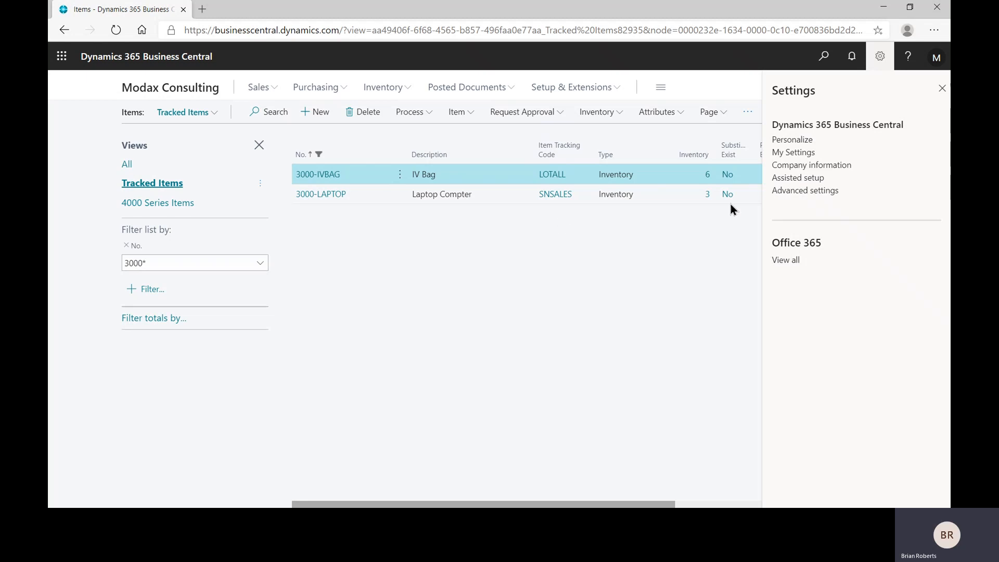
{"action": "left_click", "coordinate": [880, 57]}
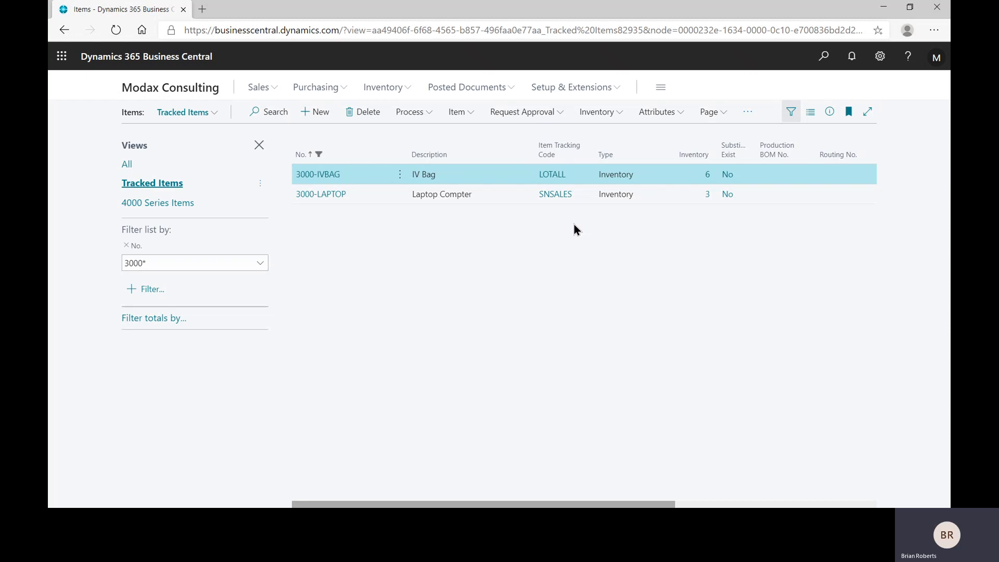
Search for "item track" and open the Item Tracking Codes page.
{"action": "left_click", "coordinate": [824, 57]}
{"action": "type", "text": "it"}
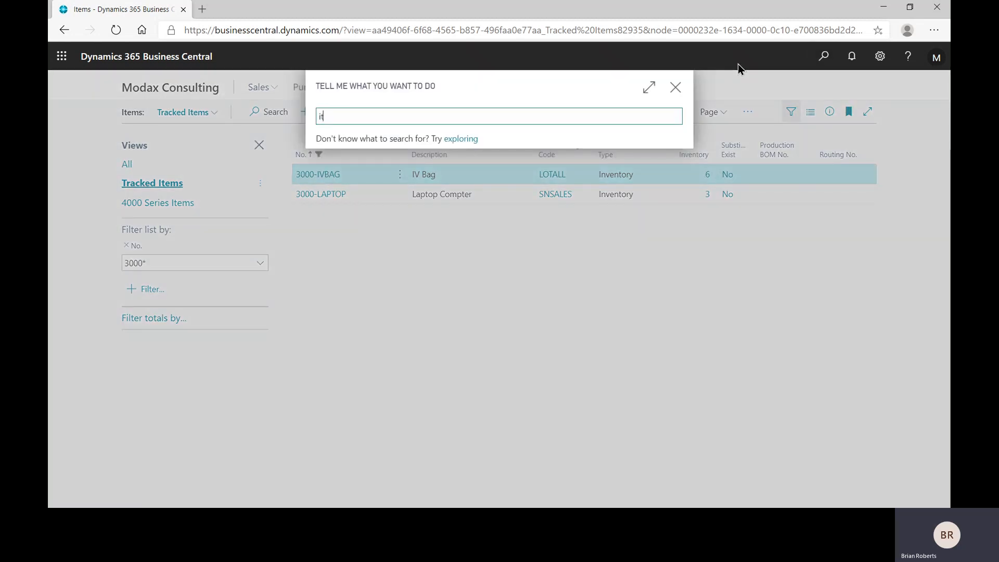
{"action": "type", "text": "em track"}
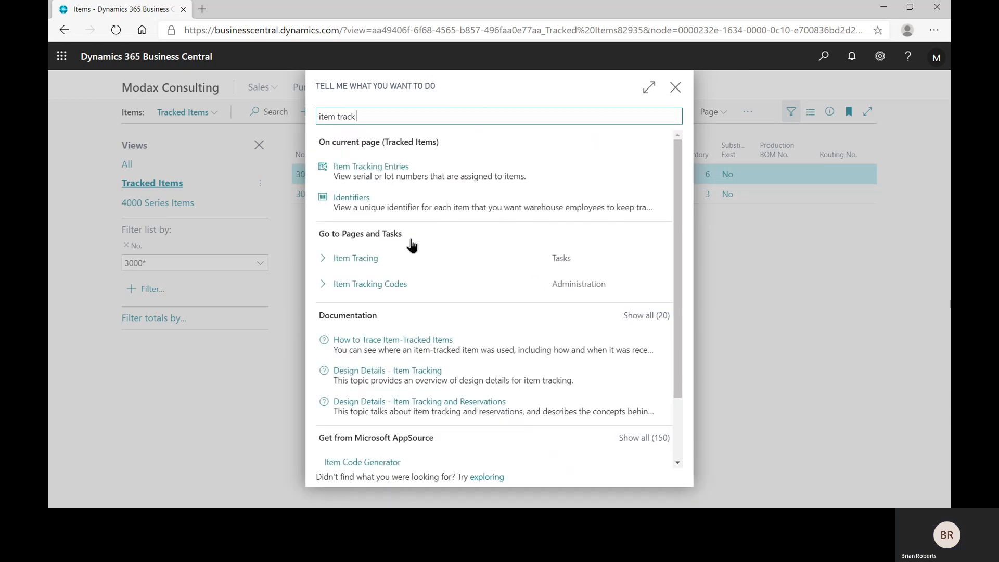
{"action": "left_click", "coordinate": [390, 284]}
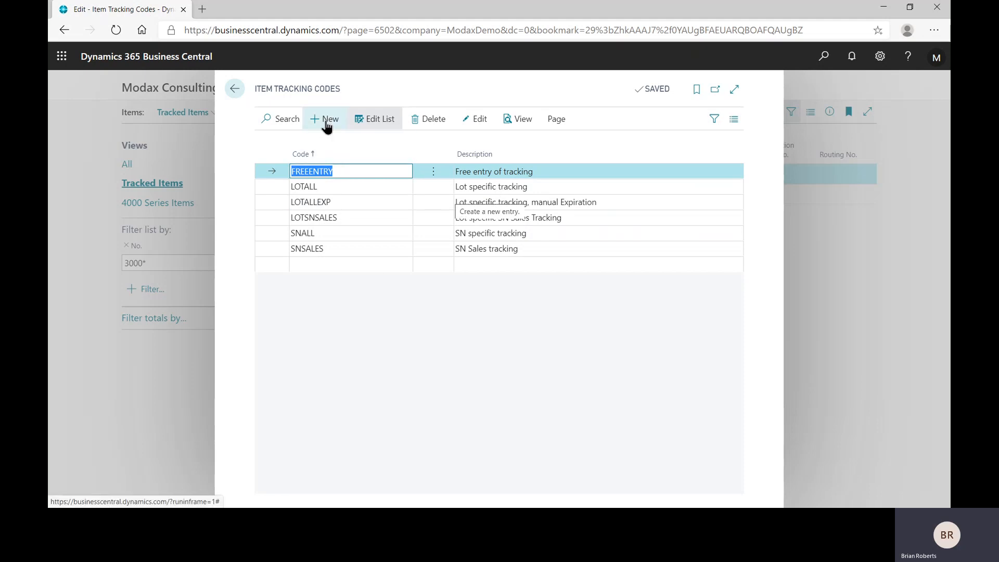
Examine the lot tracking and expiration settings on the LOTALL code card with the serial number section collapsed, and return to the code list.
{"action": "left_click", "coordinate": [383, 190]}
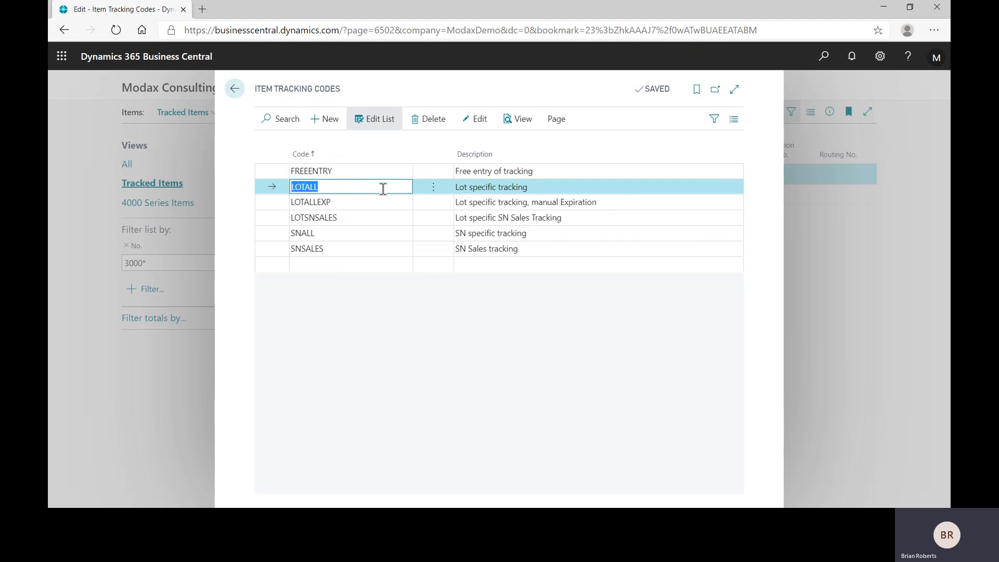
{"action": "left_click", "coordinate": [480, 123]}
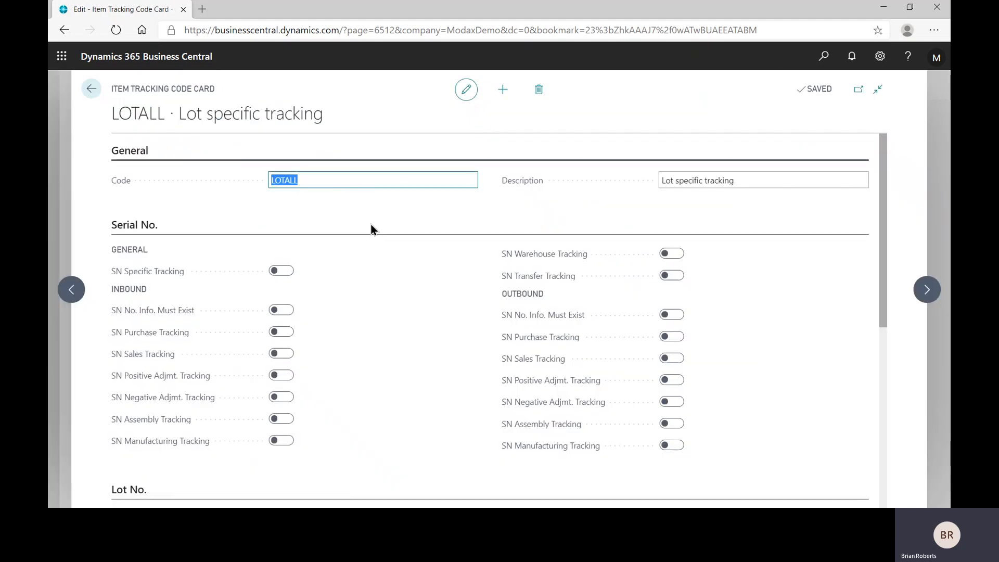
{"action": "left_click", "coordinate": [146, 227]}
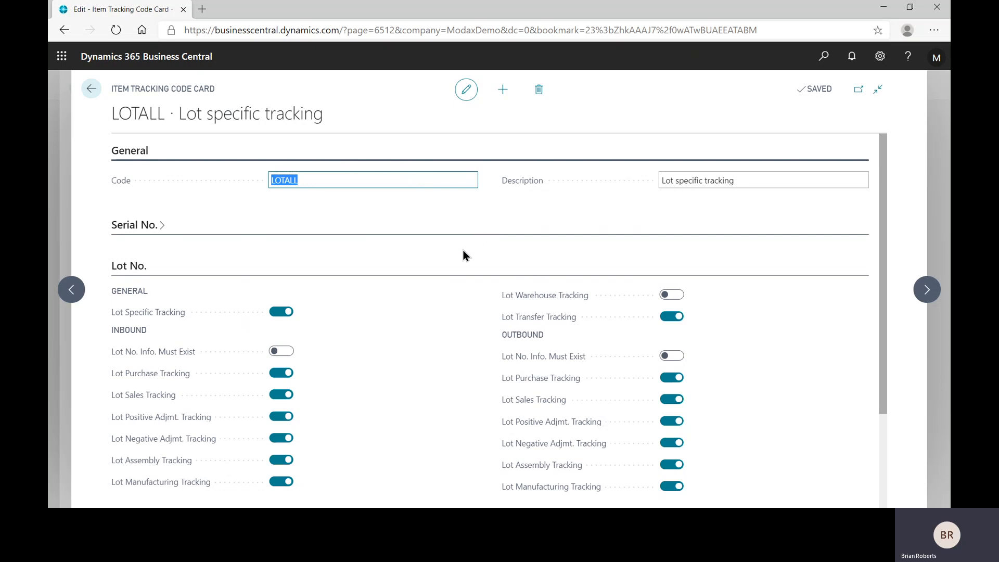
{"action": "scroll", "coordinate": [465, 253], "scroll_direction": "down", "scroll_amount": 1}
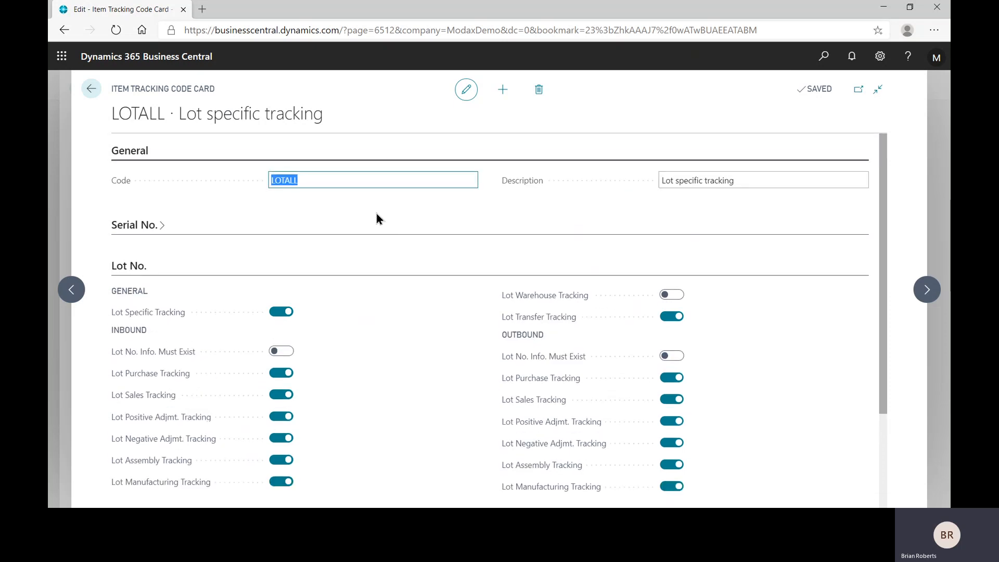
{"action": "left_click", "coordinate": [313, 191]}
{"action": "scroll", "coordinate": [323, 203], "scroll_direction": "down", "scroll_amount": 1}
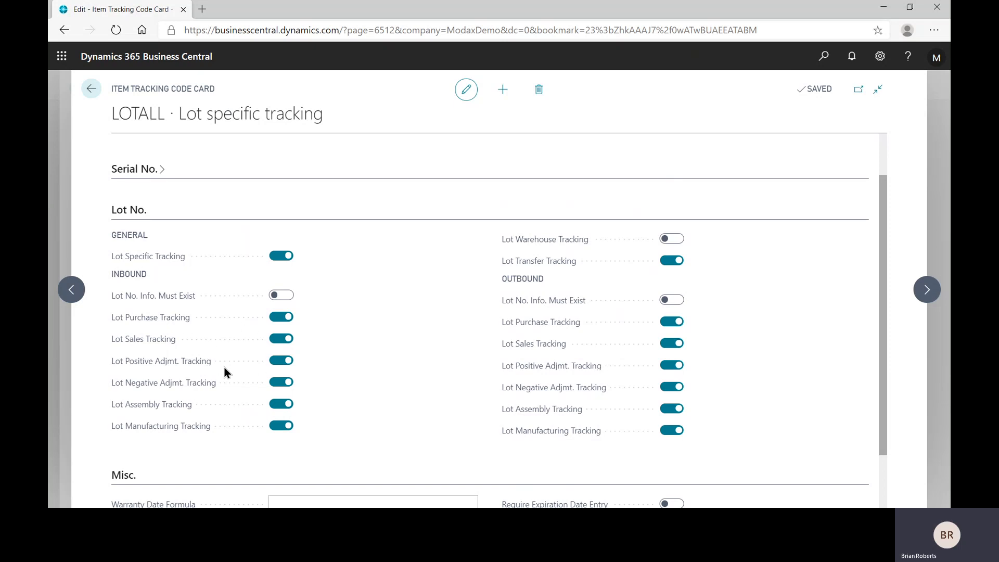
{"action": "scroll", "coordinate": [454, 357], "scroll_direction": "down", "scroll_amount": 2}
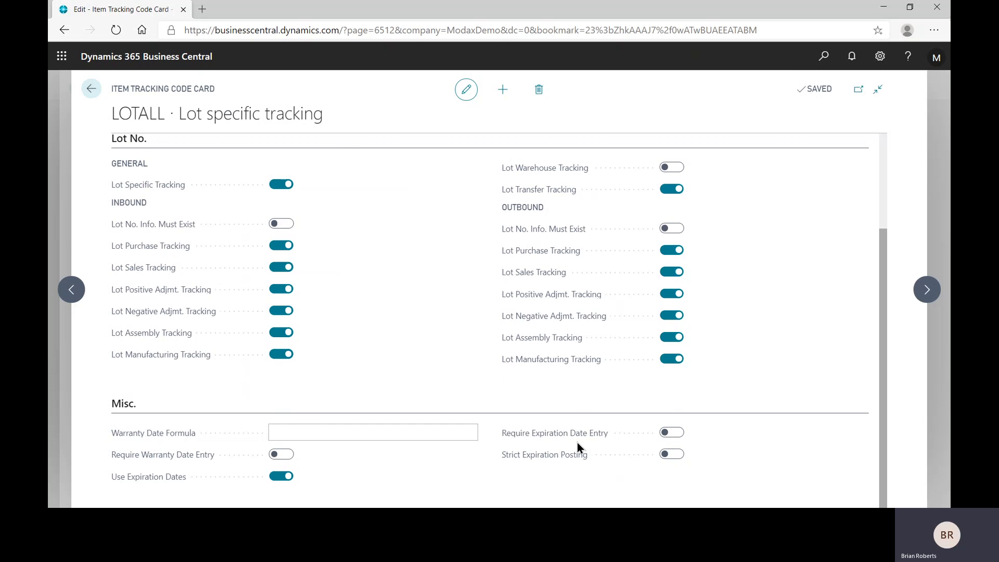
{"action": "left_click", "coordinate": [92, 90]}
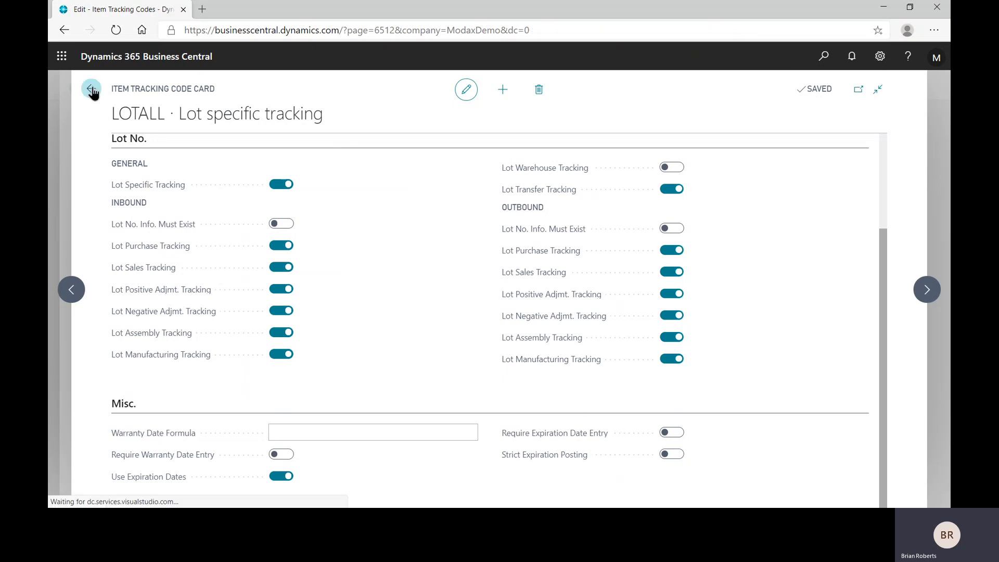
Review the lot tracking and expiration date requirements on the LOTALLEXP code card, and return to the code list.
{"action": "left_click", "coordinate": [505, 205]}
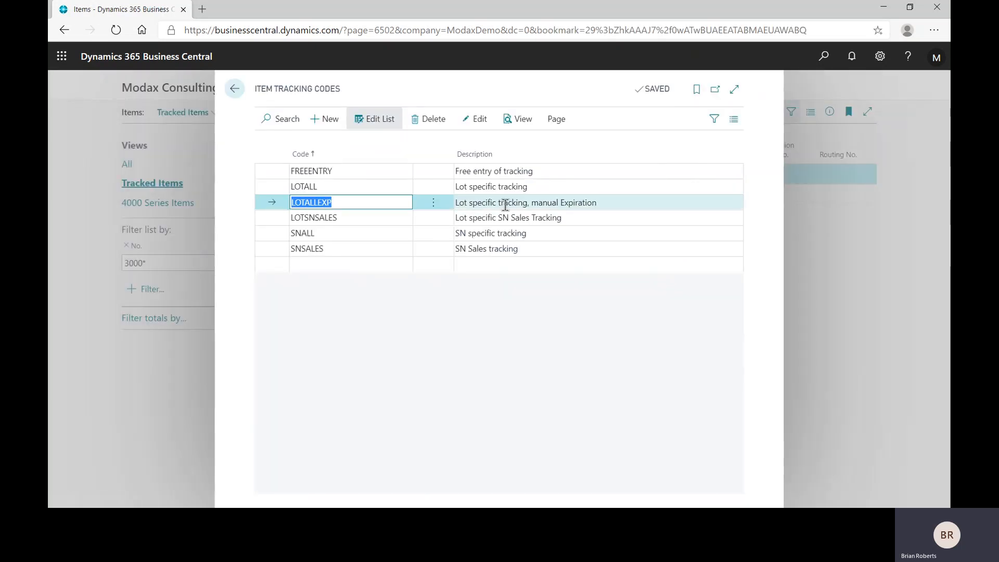
{"action": "left_click", "coordinate": [475, 118]}
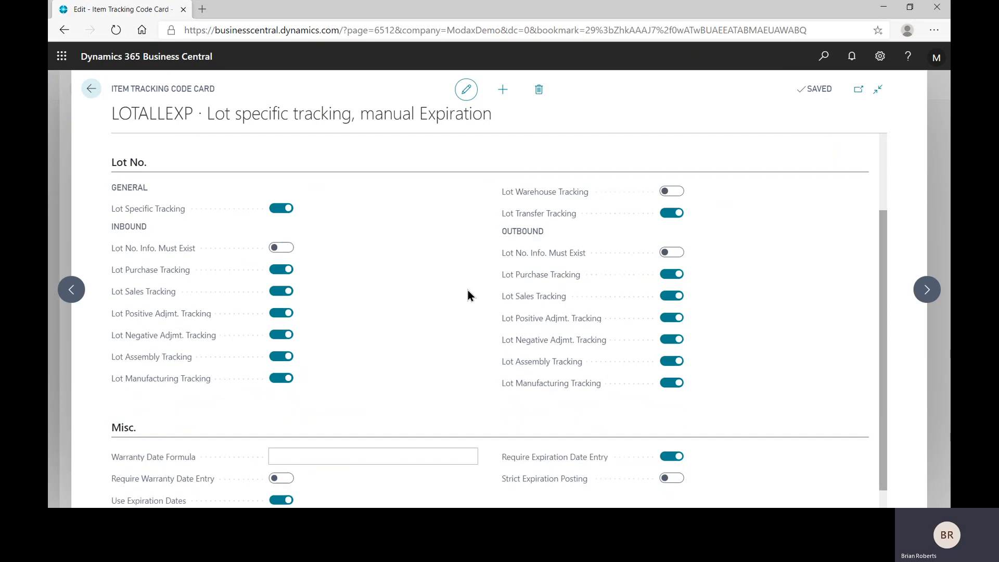
{"action": "scroll", "coordinate": [468, 295], "scroll_direction": "down", "scroll_amount": 1}
{"action": "key", "text": "ctrl"}
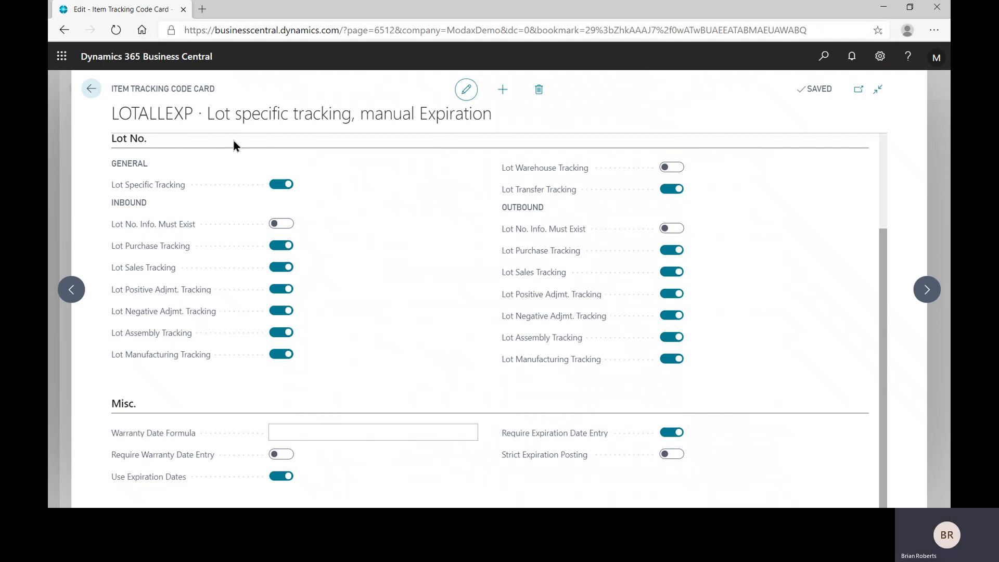
{"action": "left_click", "coordinate": [98, 96]}
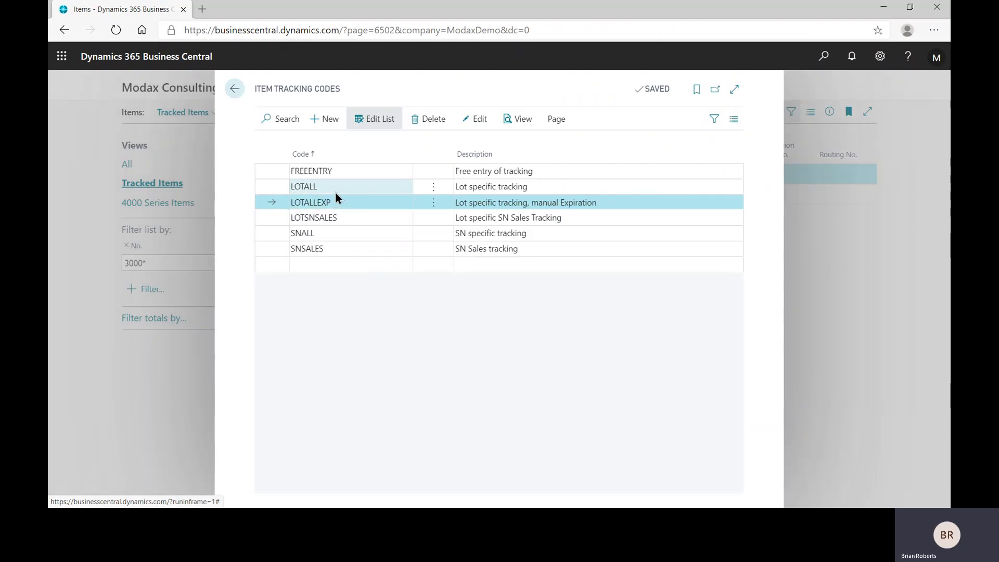
{"action": "left_click", "coordinate": [336, 193]}
{"action": "left_click", "coordinate": [345, 204]}
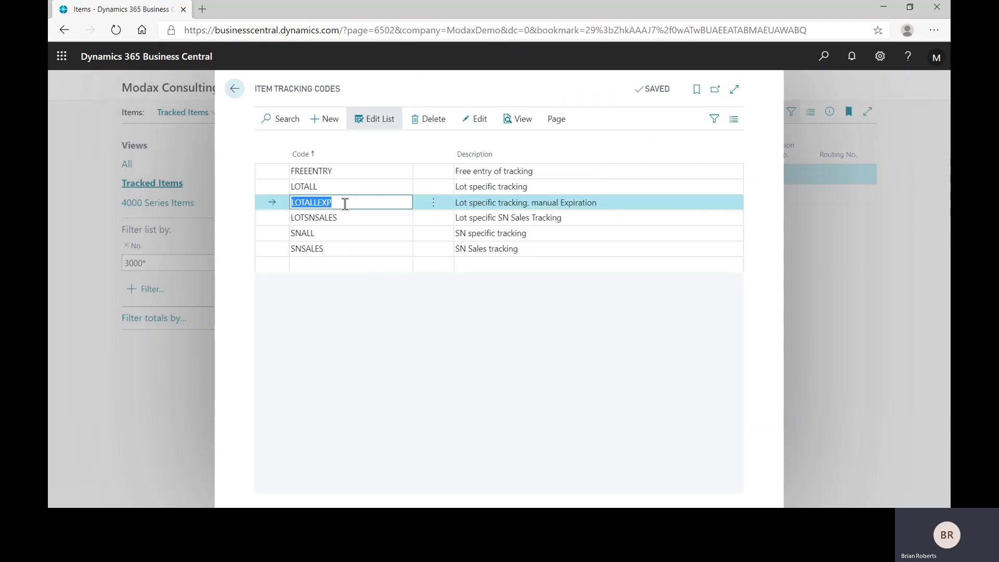
Examine the serial number tracking settings on the SNALL code card with the lot section collapsed, and return to the code list.
{"action": "left_click", "coordinate": [357, 238]}
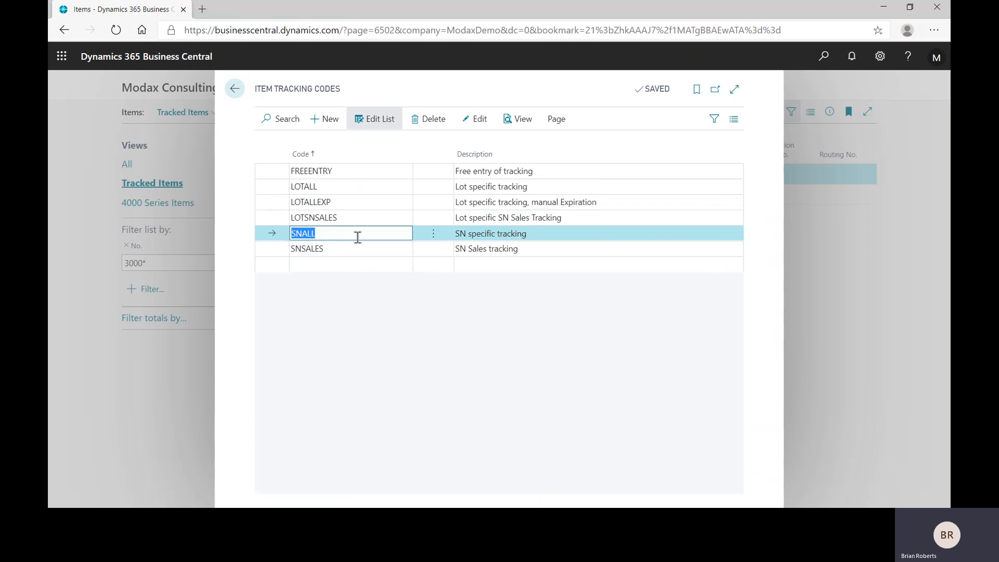
{"action": "left_click", "coordinate": [471, 120]}
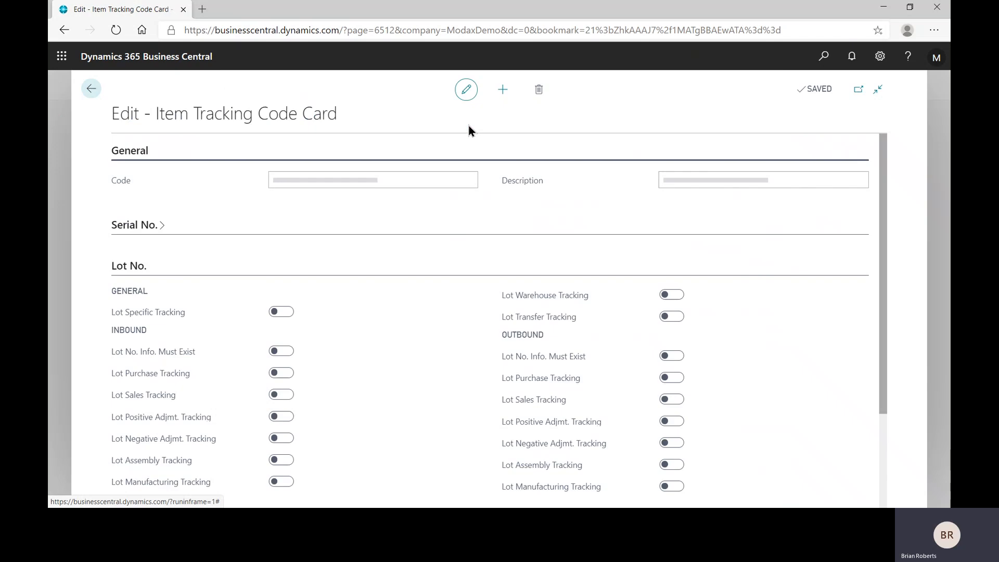
{"action": "left_click", "coordinate": [136, 270]}
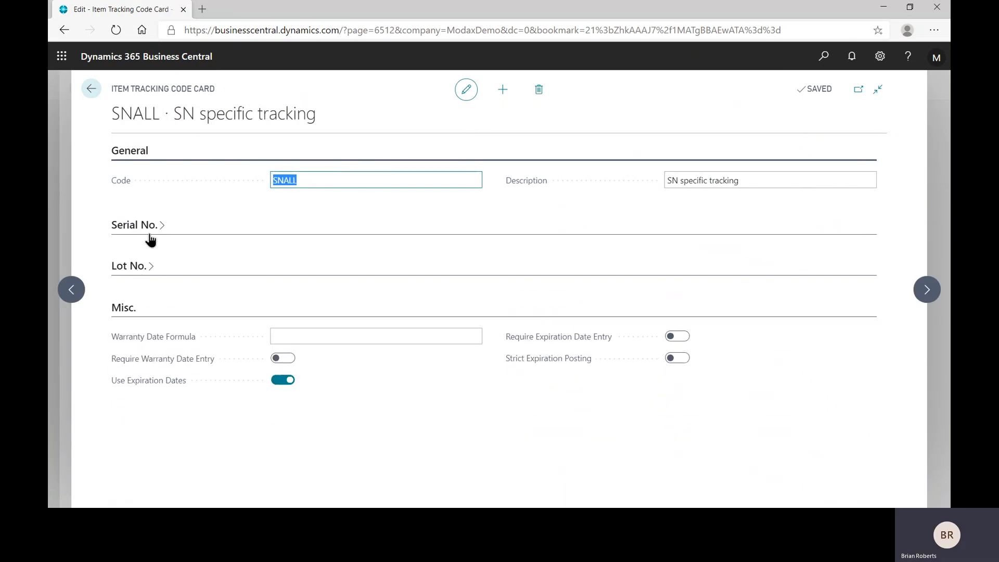
{"action": "left_click", "coordinate": [143, 231]}
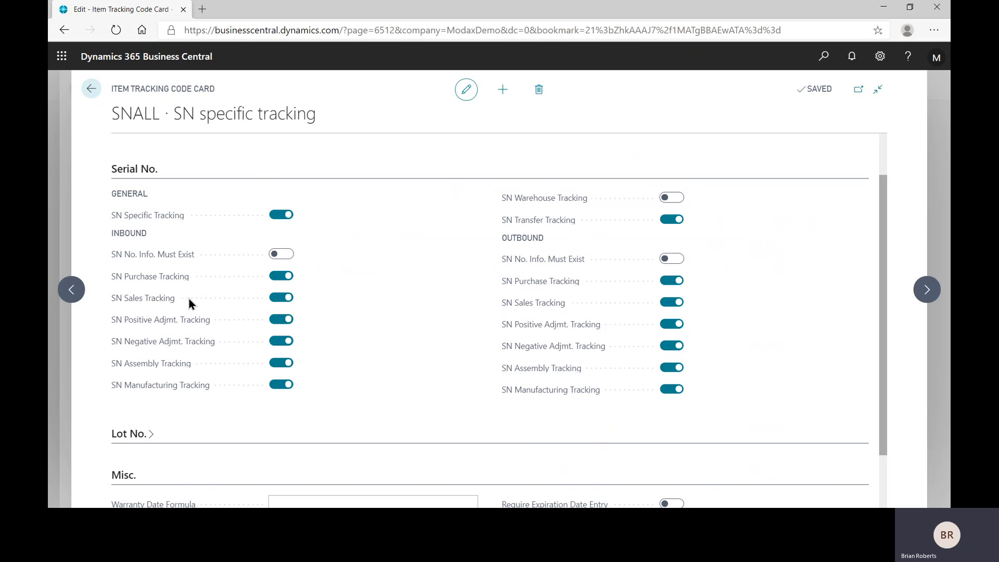
{"action": "key", "text": "ctrl"}
{"action": "left_click", "coordinate": [93, 89]}
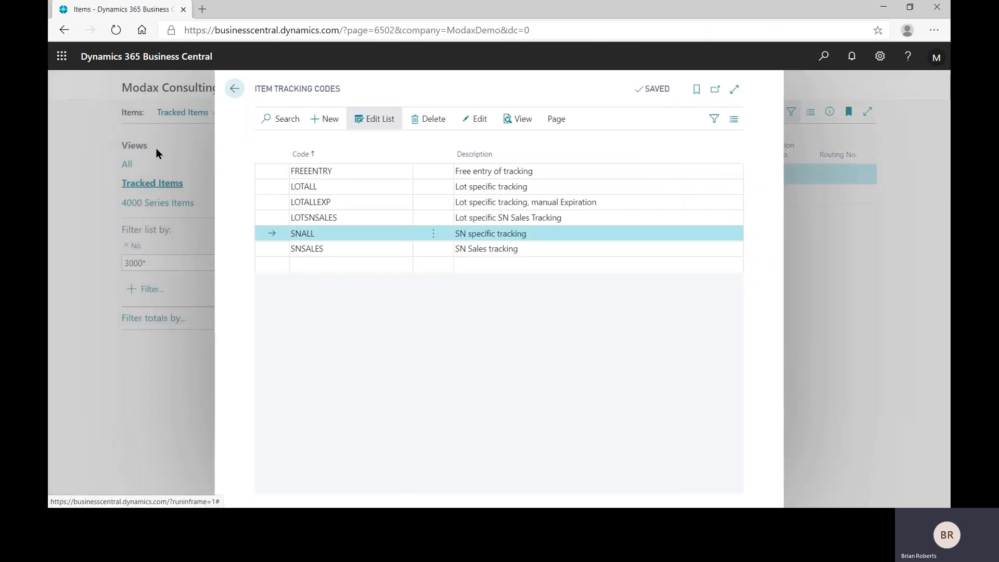
Review the inbound and outbound serial number settings on the SNSALES code card, and return to the tracked items list.
{"action": "left_click", "coordinate": [325, 248]}
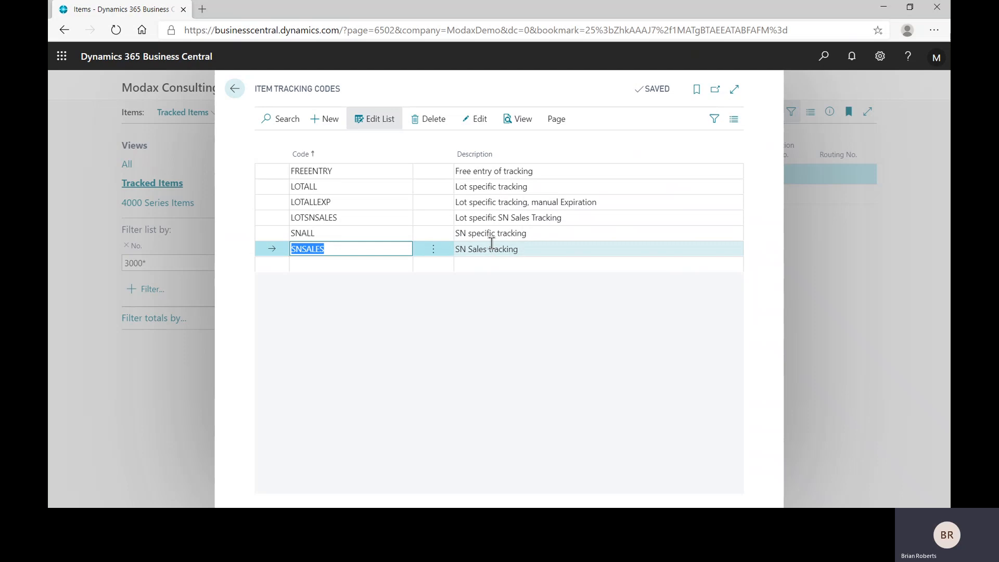
{"action": "left_click", "coordinate": [487, 120]}
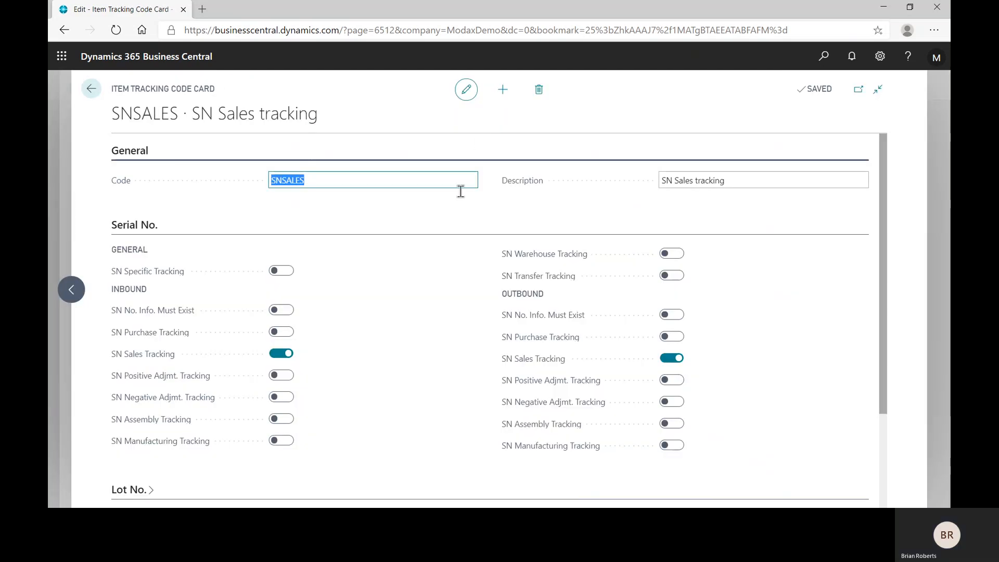
{"action": "scroll", "coordinate": [458, 301], "scroll_direction": "down", "scroll_amount": 2}
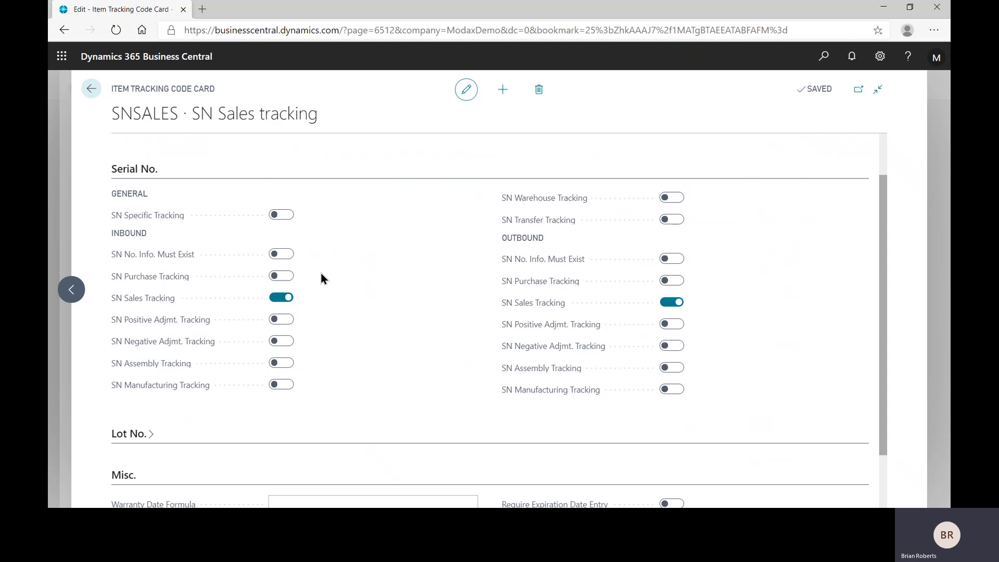
{"action": "left_click", "coordinate": [91, 89]}
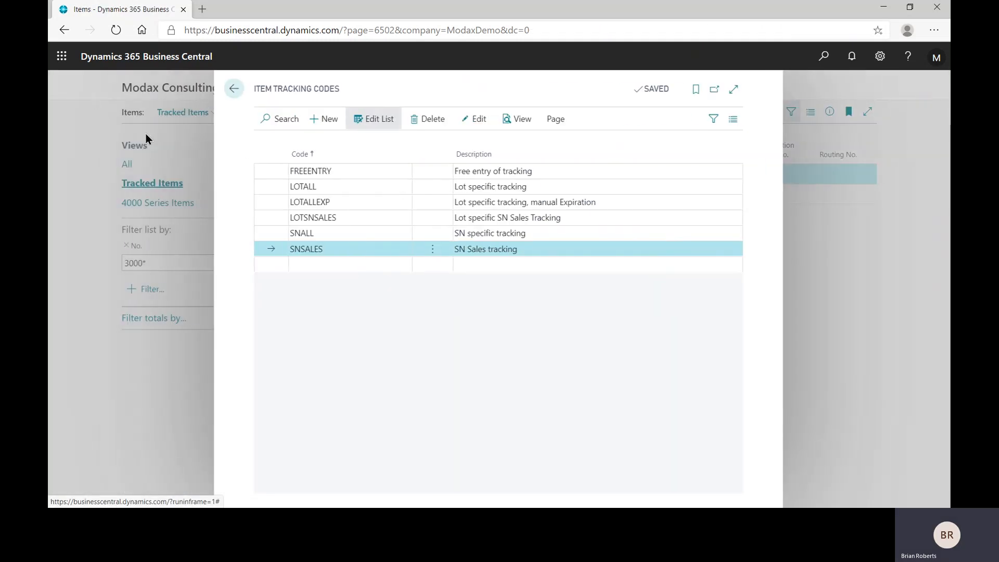
{"action": "left_click", "coordinate": [233, 93]}
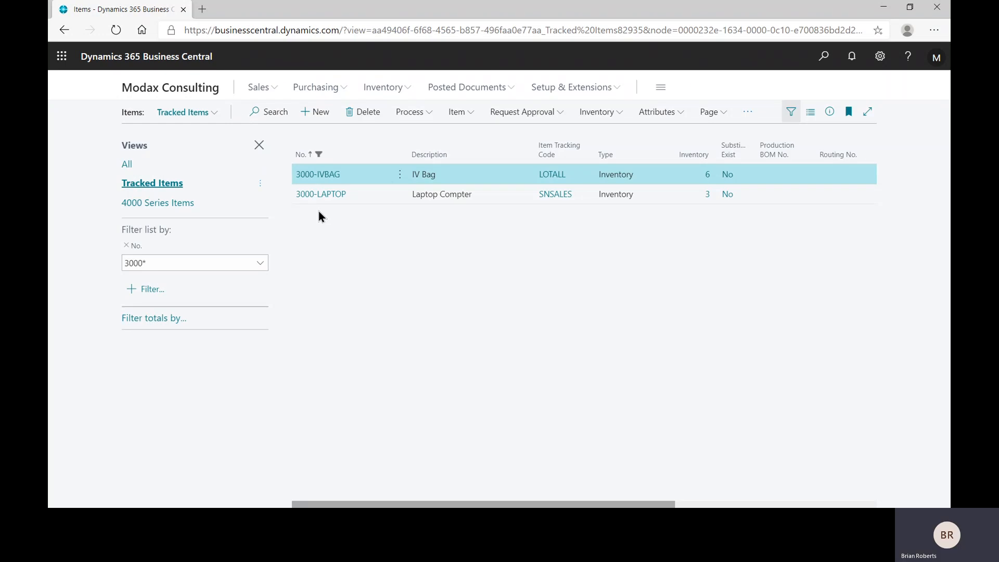
Open the item card of 3000-IVBAG and examine the tracking codes available for its Item Tracking Code, keeping the current choice.
{"action": "left_click", "coordinate": [326, 178]}
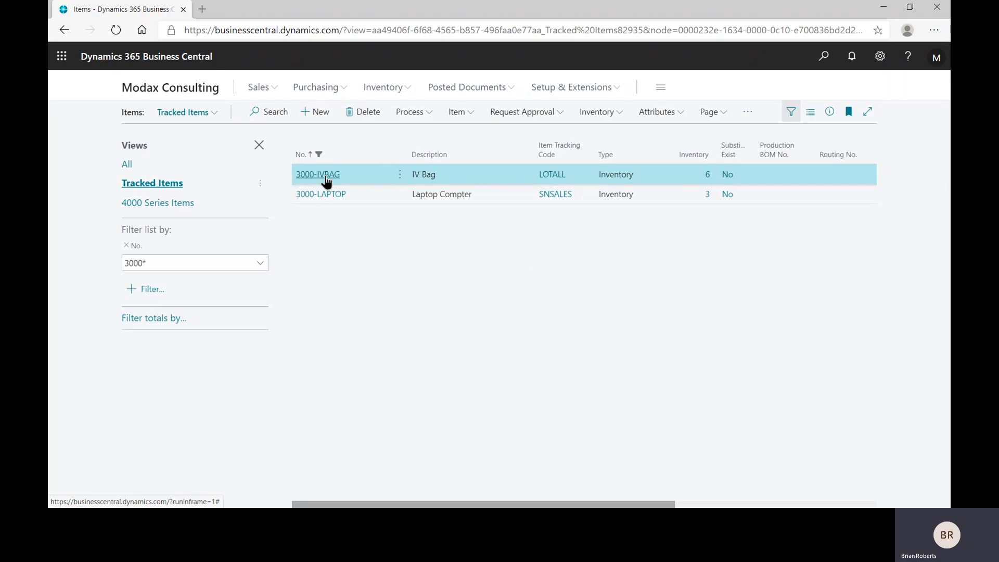
{"action": "scroll", "coordinate": [355, 313], "scroll_direction": "down", "scroll_amount": 3}
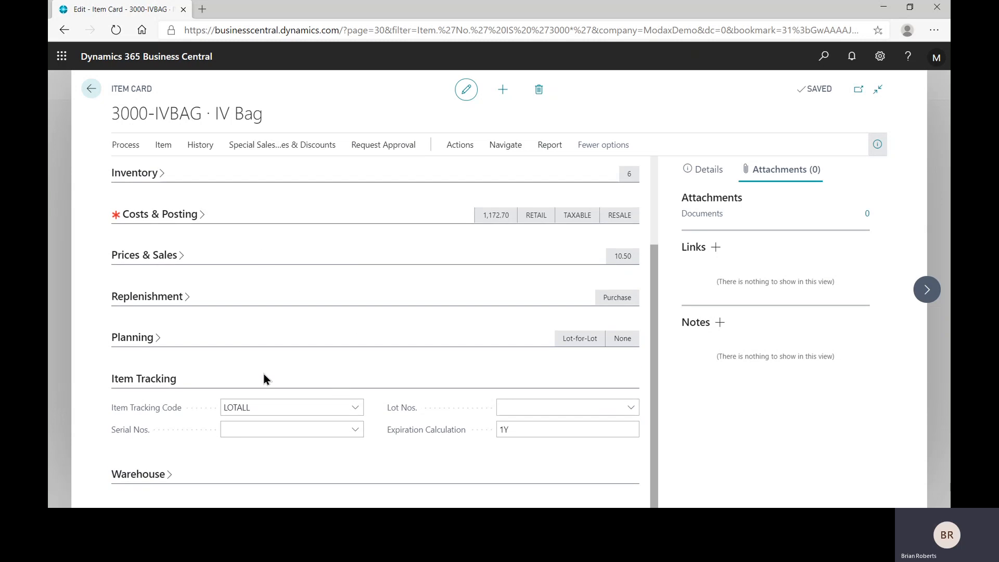
{"action": "left_click", "coordinate": [266, 408]}
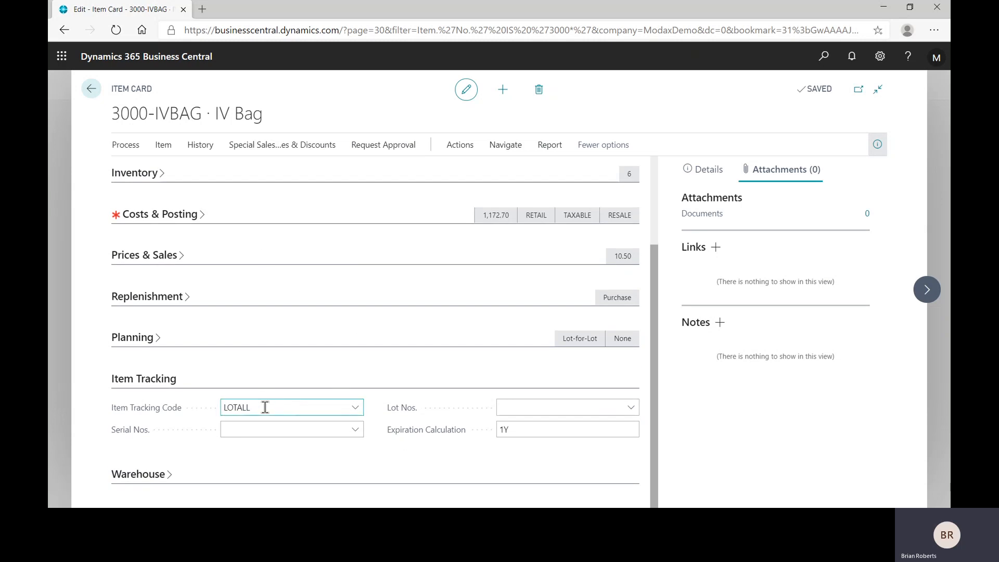
{"action": "key", "text": "ctrl"}
{"action": "key", "text": "ctrl"}
{"action": "left_click", "coordinate": [356, 409]}
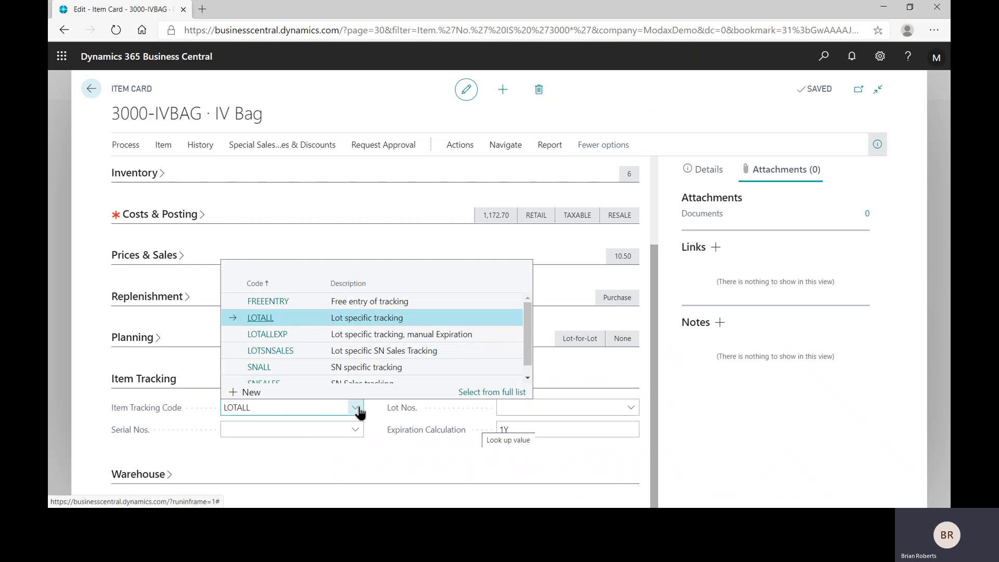
{"action": "left_click", "coordinate": [376, 457]}
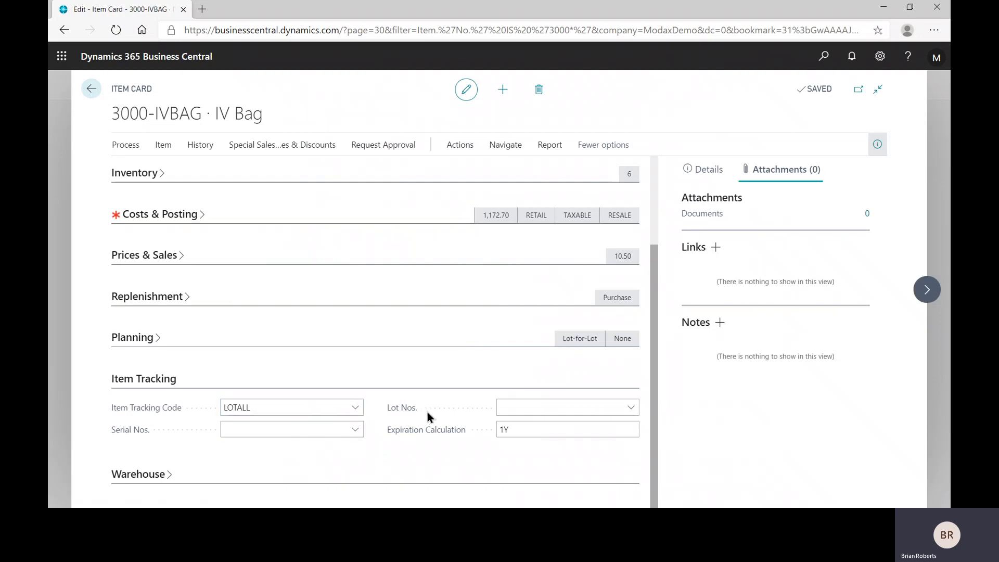
Inspect the Lot Nos. and Expiration Calculation fields in the item tracking settings of 3000-IVBAG.
{"action": "left_click", "coordinate": [531, 408]}
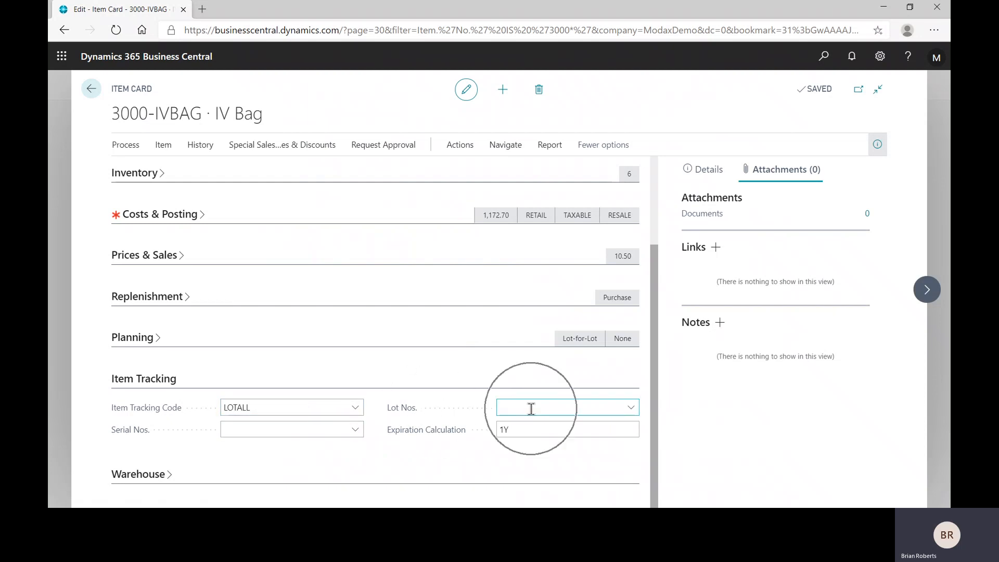
{"action": "left_click", "coordinate": [600, 408]}
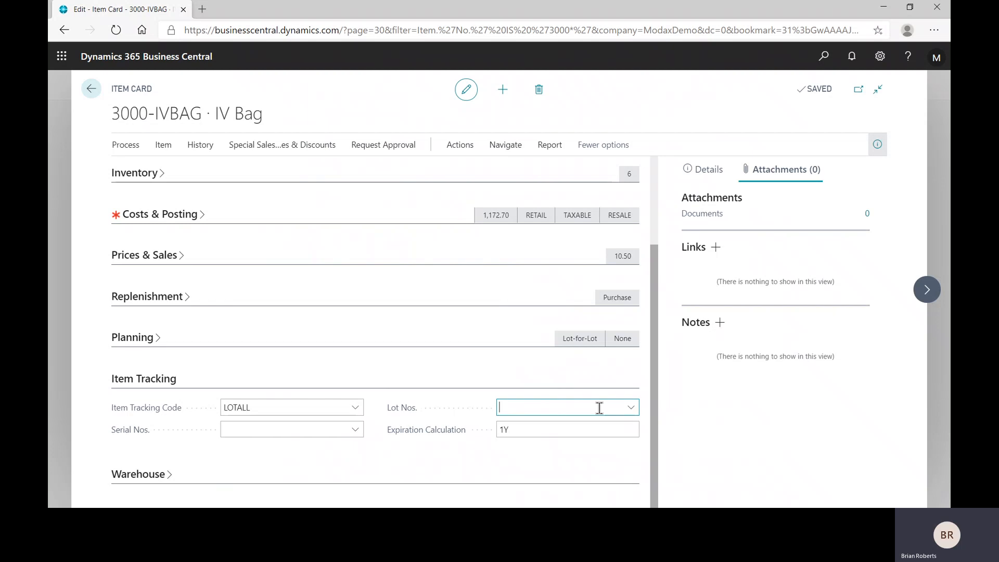
{"action": "left_click", "coordinate": [468, 411]}
{"action": "left_click", "coordinate": [516, 430]}
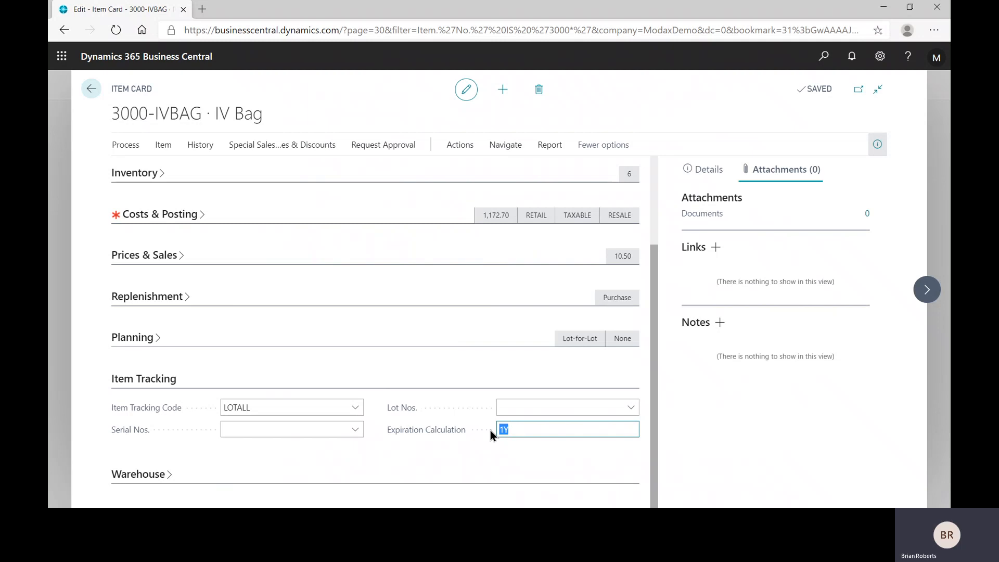
Set the Expiration Calculation of 3000-IVBAG to 6M, and check the tracking fields of 3000-LAPTOP before returning to the item list.
{"action": "key", "text": "Tab"}
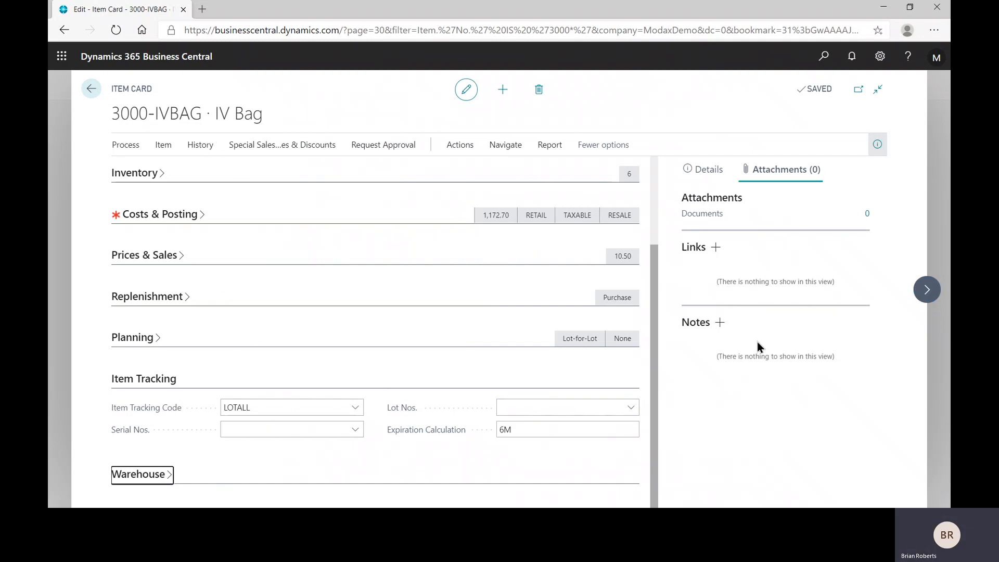
{"action": "left_click", "coordinate": [924, 296]}
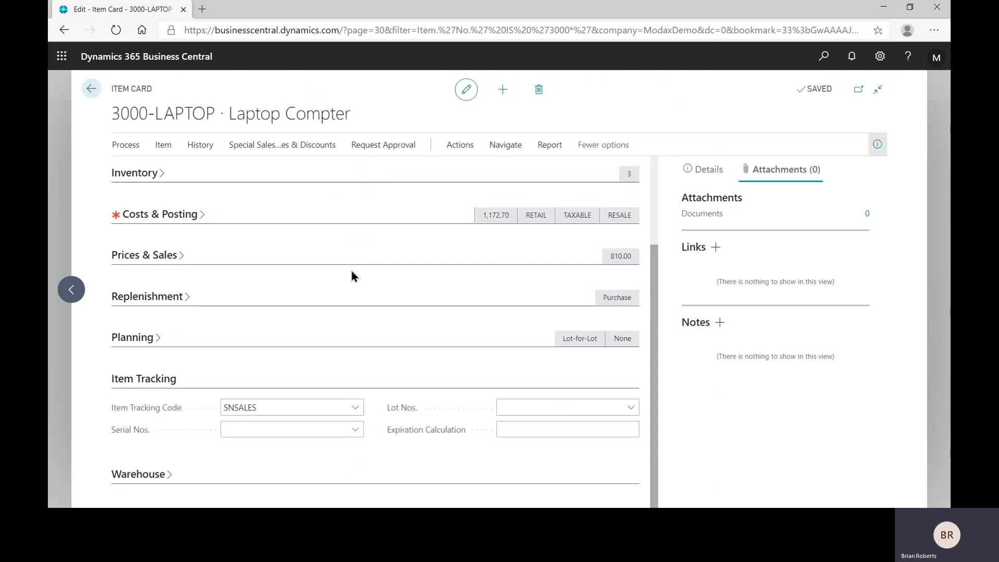
{"action": "left_click", "coordinate": [274, 409]}
{"action": "left_click", "coordinate": [512, 434]}
{"action": "left_click", "coordinate": [93, 89]}
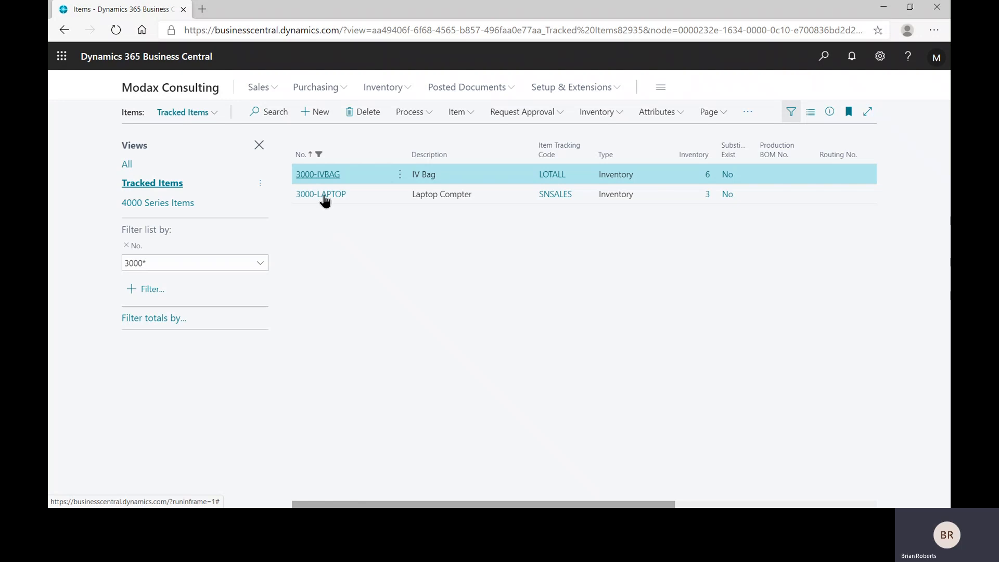
Open the Fabrikam, Inc. purchase order dated 8/26/2020 from the purchase orders list.
{"action": "left_click", "coordinate": [317, 92]}
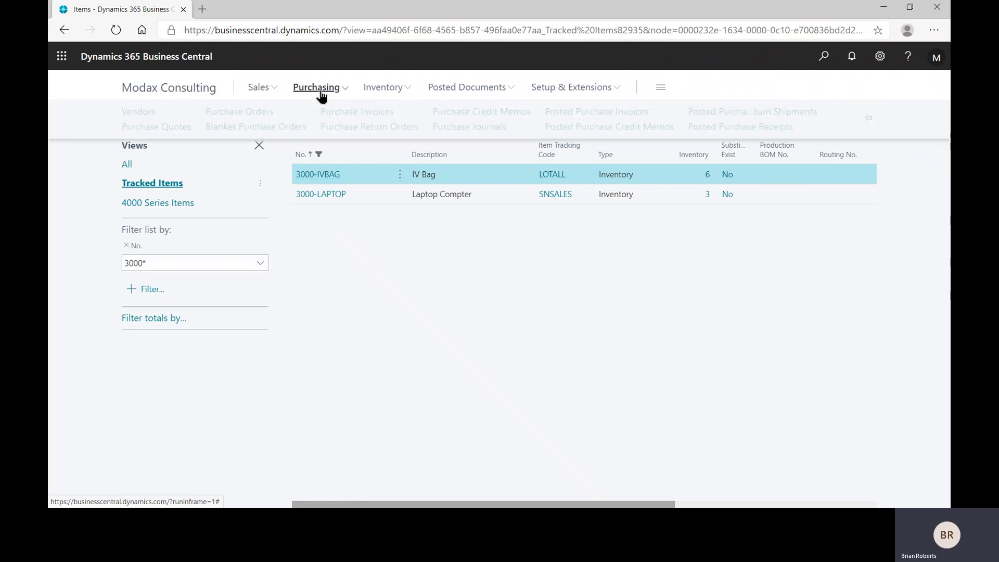
{"action": "left_click", "coordinate": [241, 112]}
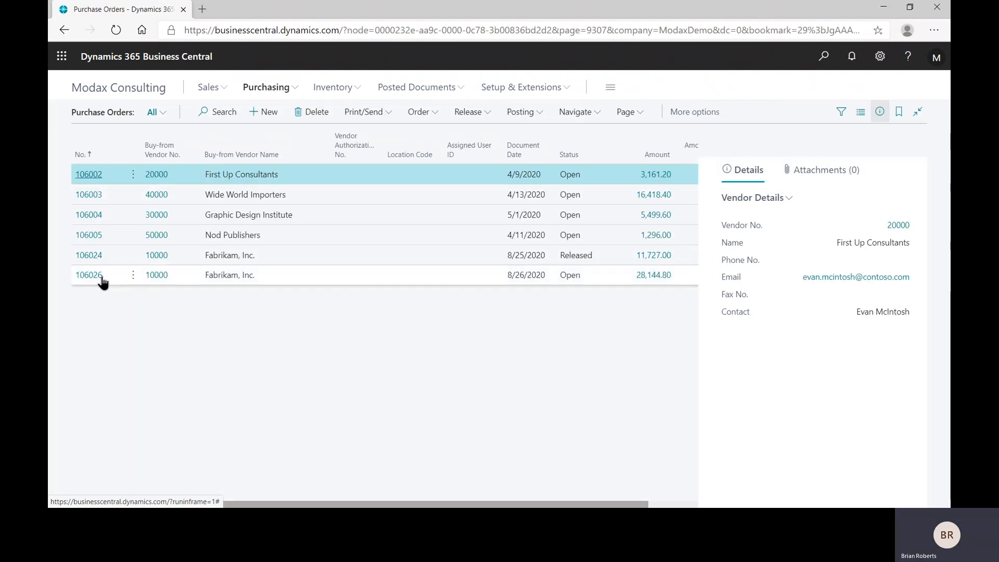
{"action": "left_click", "coordinate": [83, 276]}
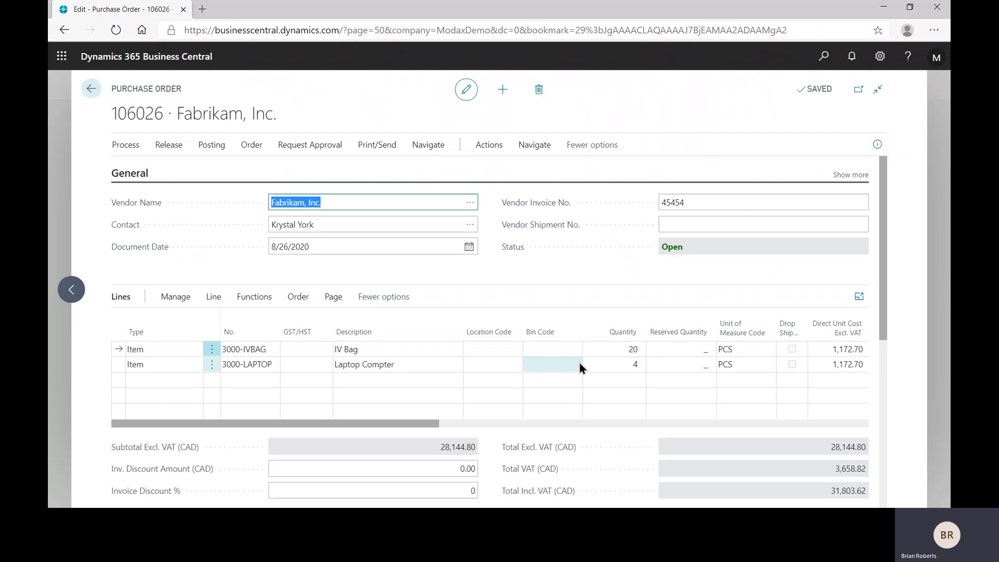
Try to post the Fabrikam purchase order with the Receive option, and return to the order.
{"action": "left_click", "coordinate": [212, 146]}
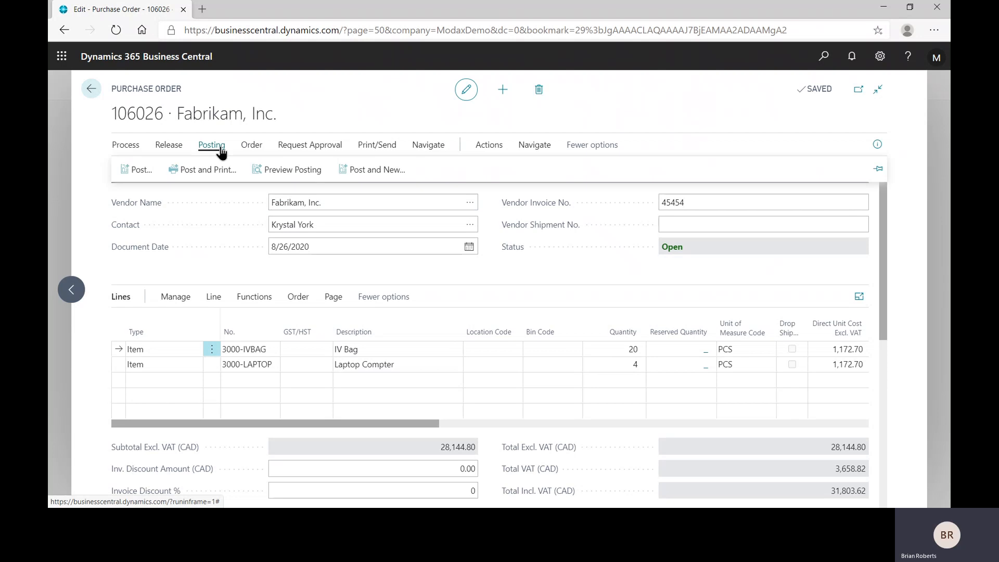
{"action": "left_click", "coordinate": [135, 170]}
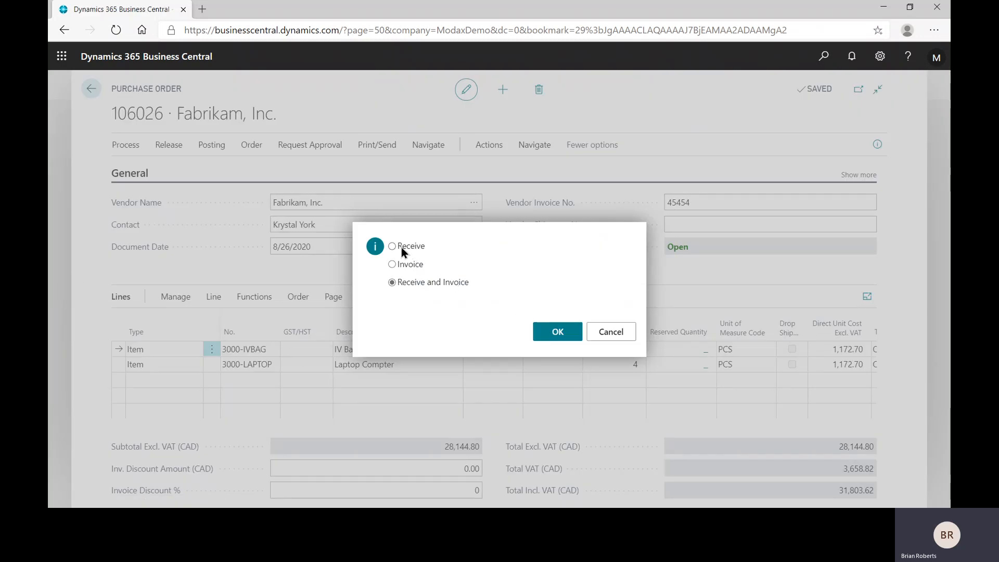
{"action": "left_click", "coordinate": [401, 247]}
{"action": "left_click", "coordinate": [563, 334]}
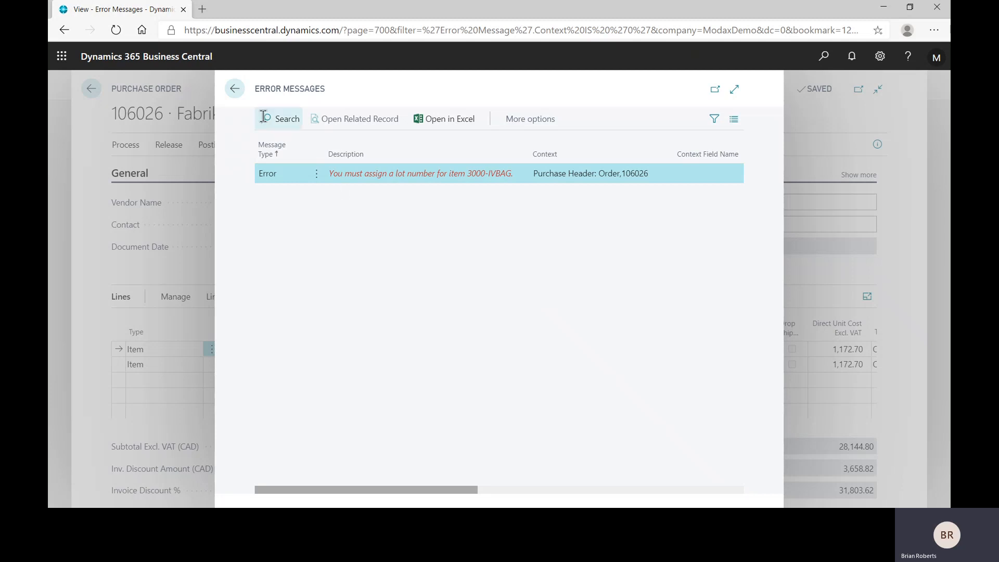
{"action": "left_click", "coordinate": [237, 93]}
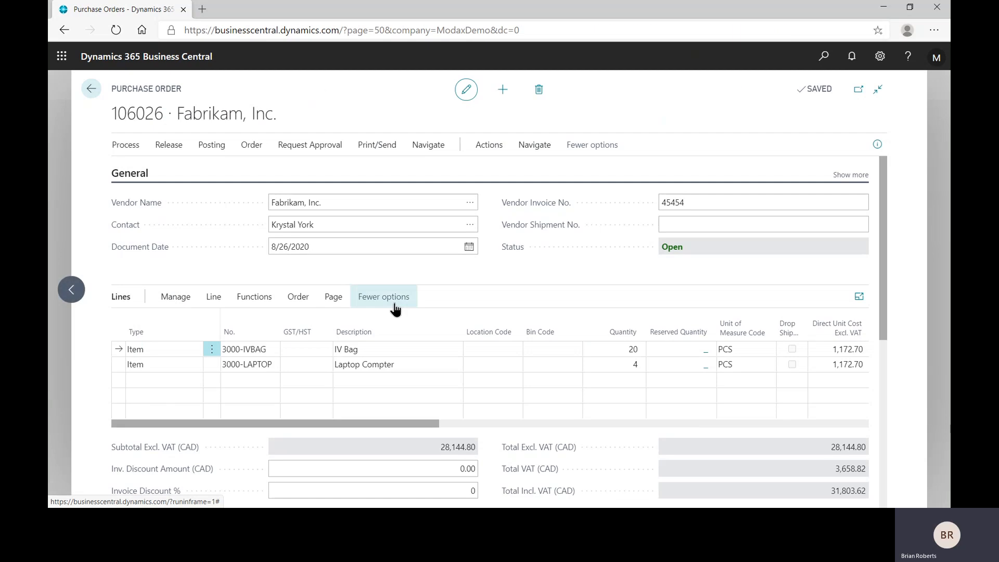
Open the item tracking lines for the 3000-IVBAG line of the purchase order.
{"action": "left_click", "coordinate": [378, 347]}
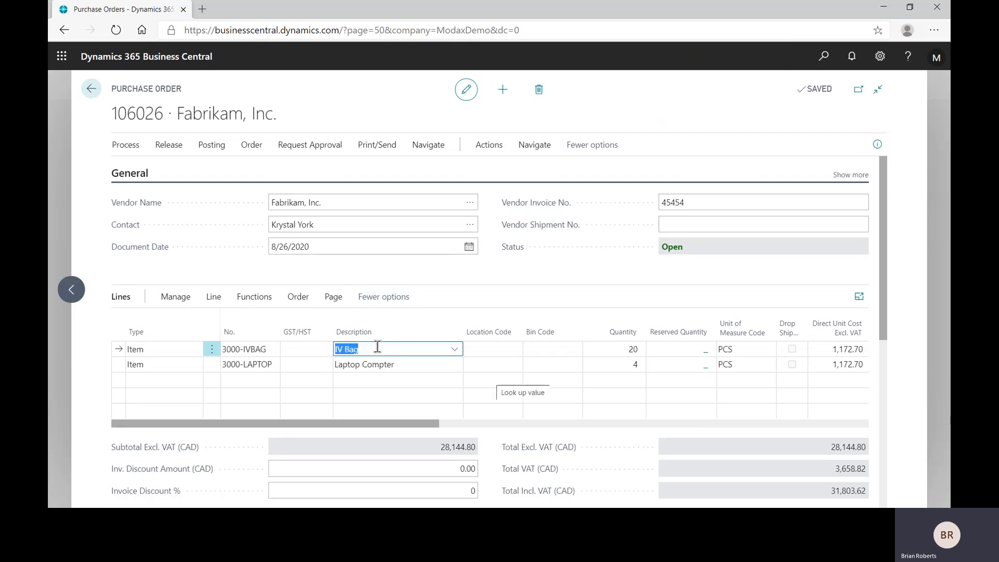
{"action": "left_click", "coordinate": [214, 297]}
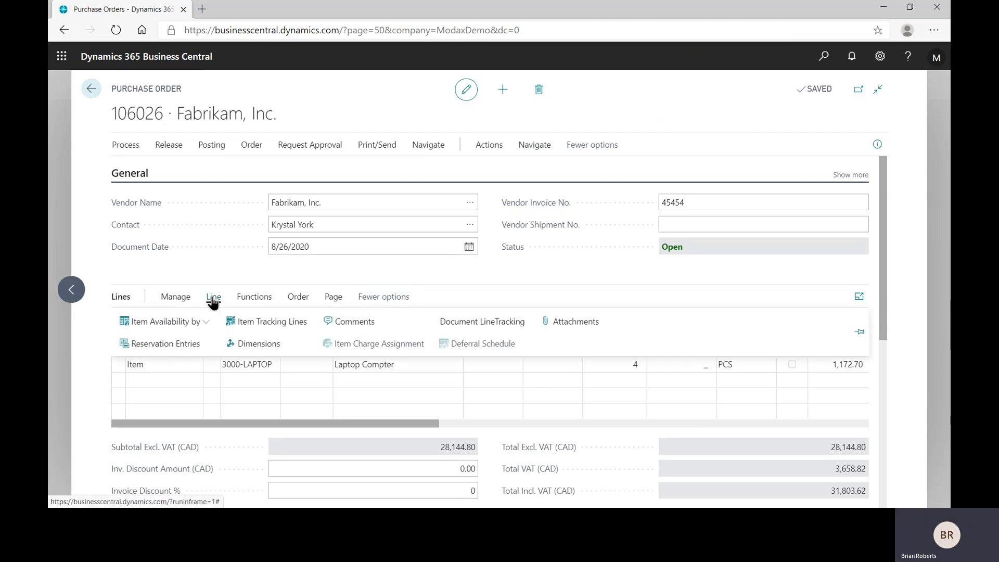
{"action": "left_click", "coordinate": [297, 327]}
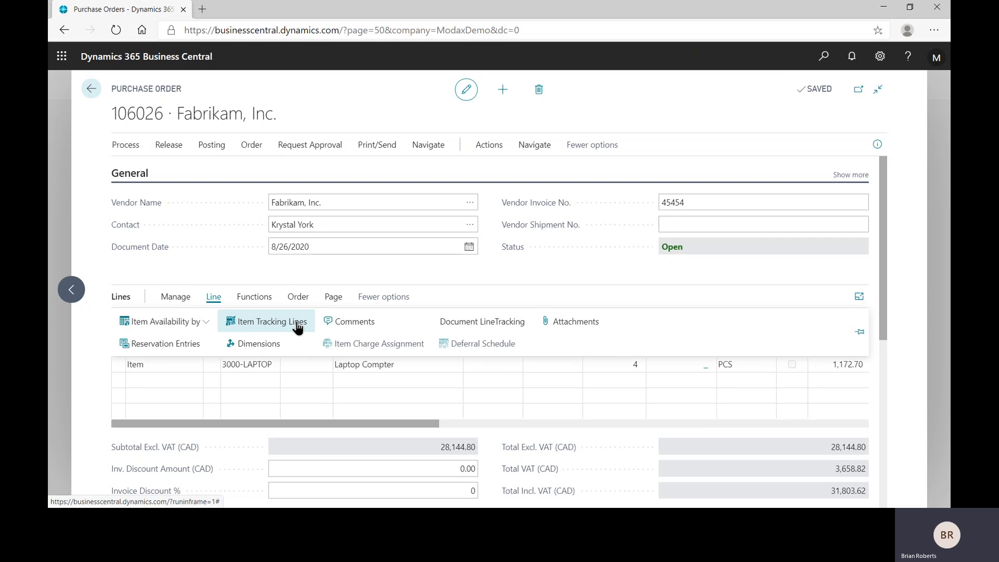
{"action": "left_click", "coordinate": [496, 262]}
{"action": "left_click", "coordinate": [393, 350]}
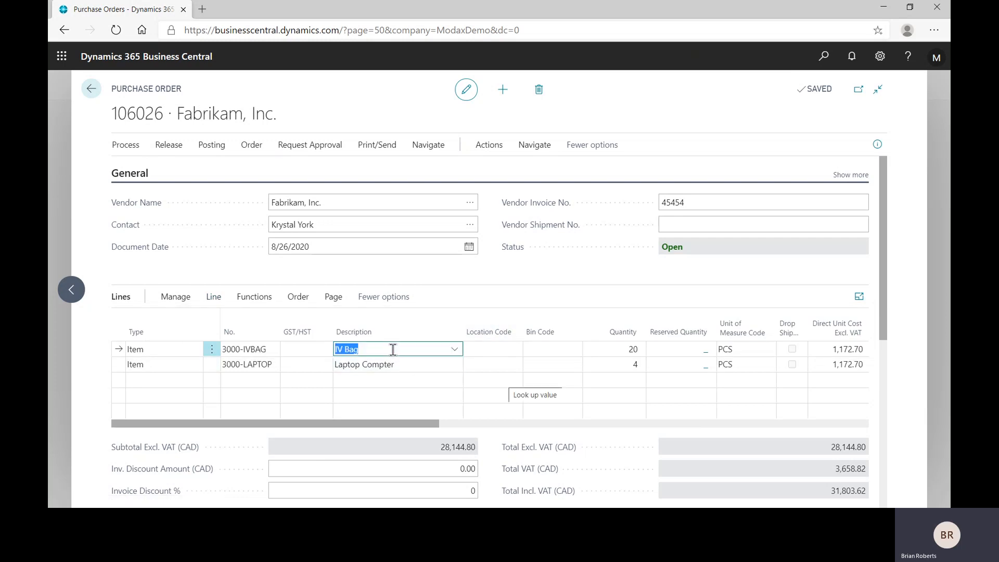
{"action": "left_click", "coordinate": [405, 364]}
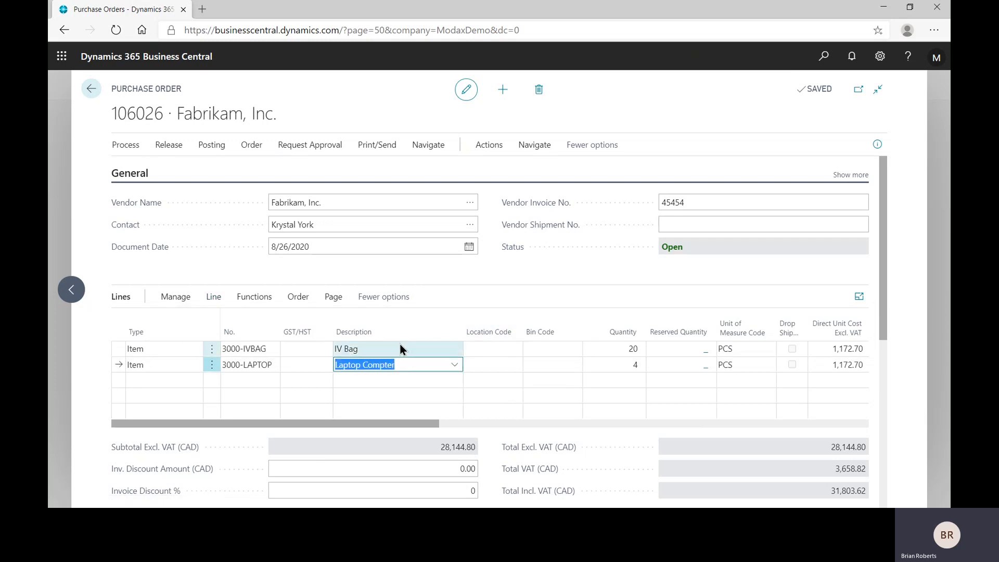
{"action": "left_click", "coordinate": [401, 350]}
{"action": "left_click", "coordinate": [213, 297]}
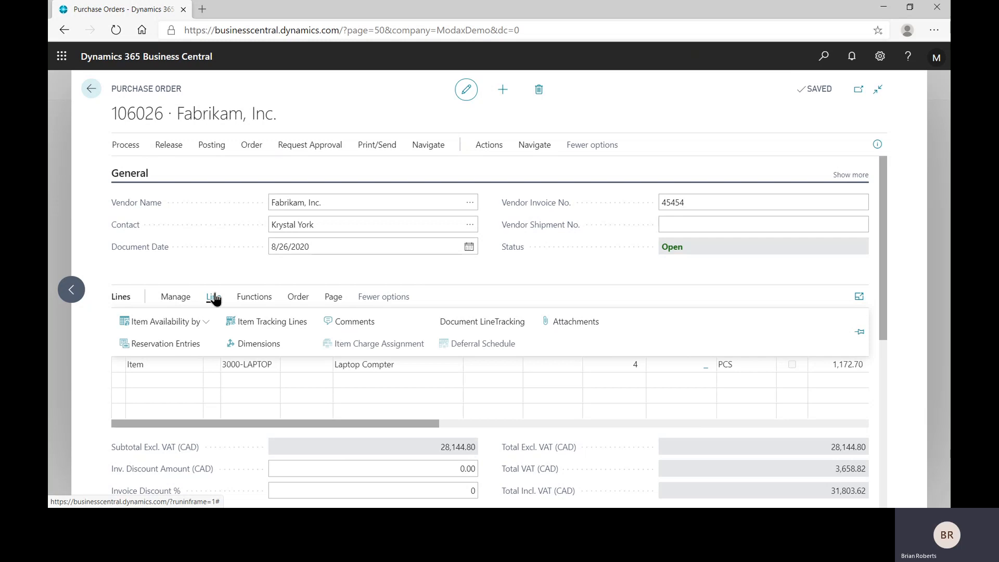
{"action": "left_click", "coordinate": [269, 324]}
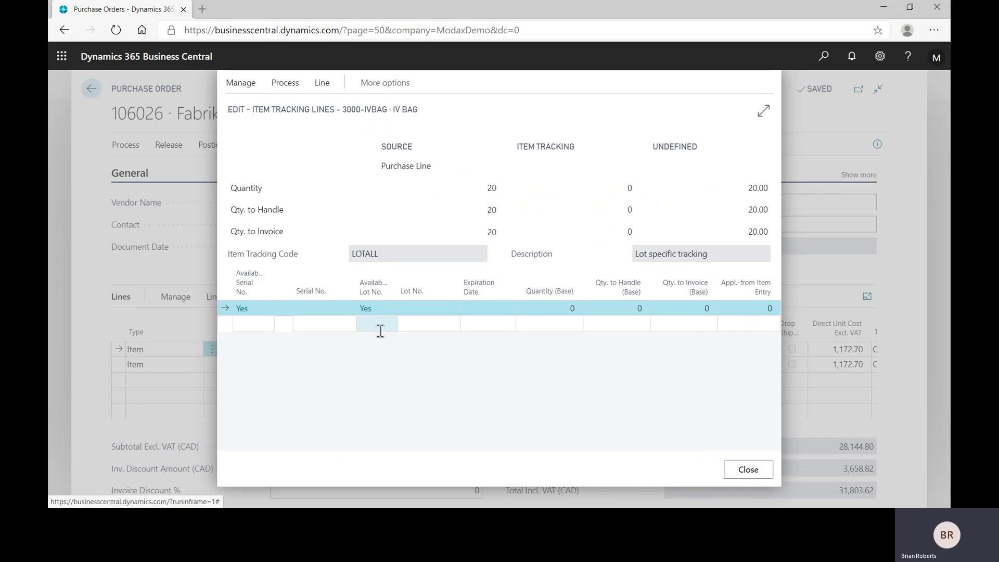
Assign lot B38383 with a base quantity of 20 to the IV Bag purchase line, leaving the expiration date blank, and close the tracking lines.
{"action": "left_click", "coordinate": [422, 308]}
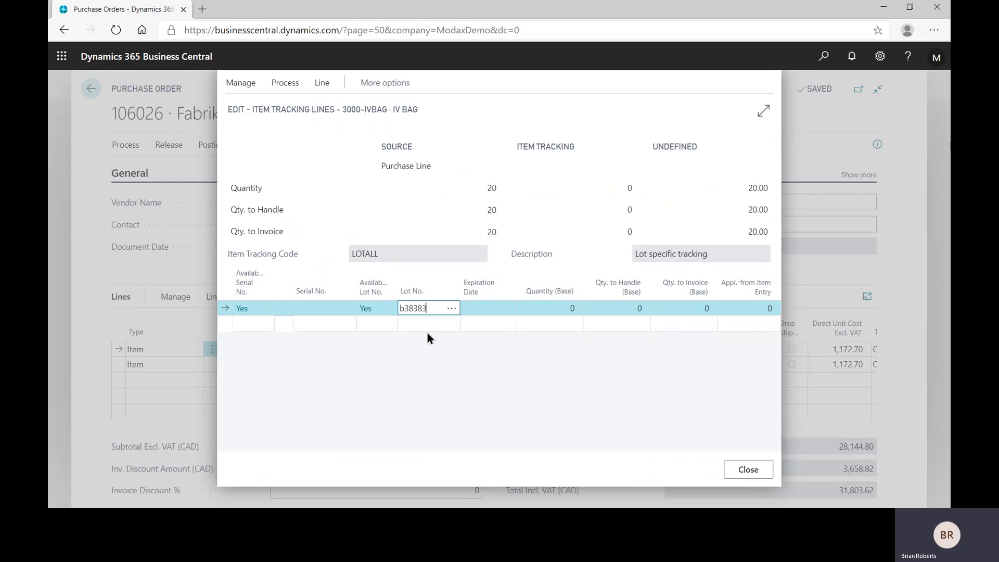
{"action": "key", "text": "Tab"}
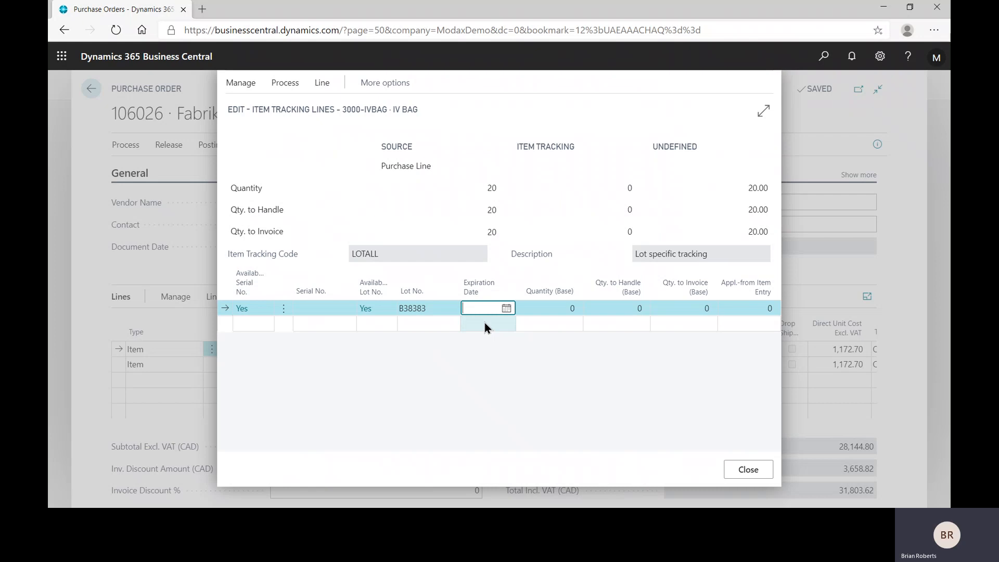
{"action": "left_click", "coordinate": [550, 310]}
{"action": "type", "text": "20"}
{"action": "key", "text": "Tab"}
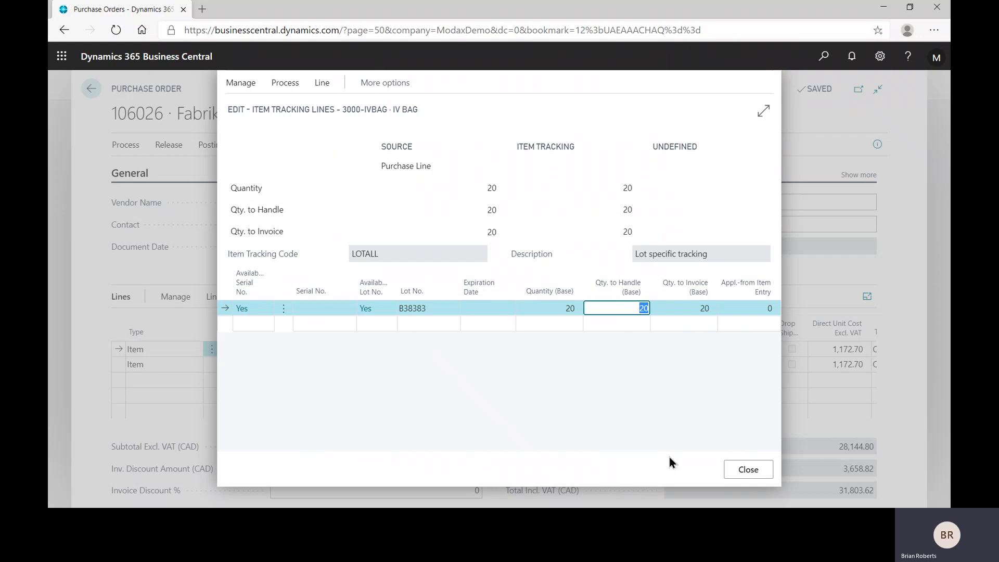
{"action": "left_click", "coordinate": [744, 471]}
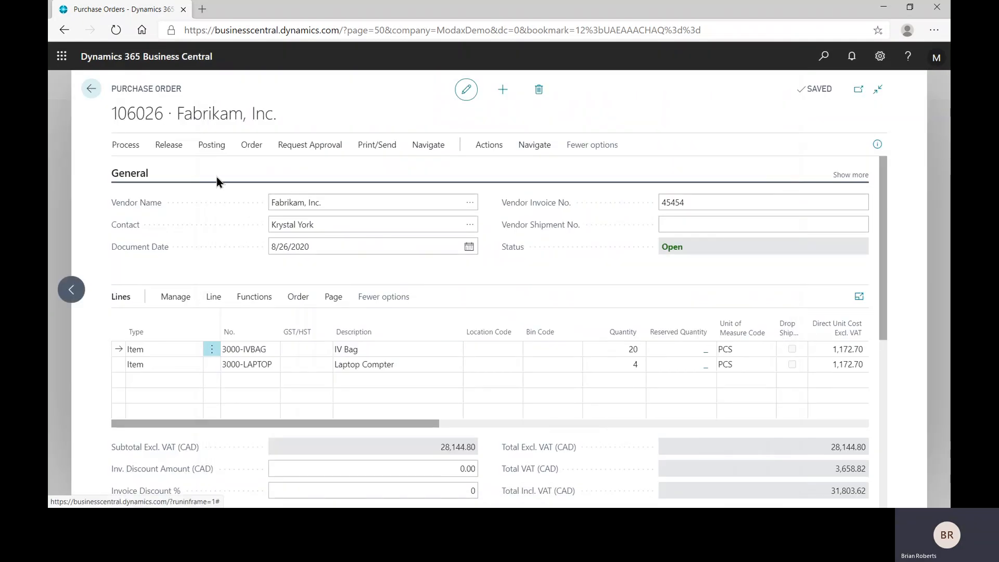
Post the Fabrikam purchase order with Receive and Invoice, and return to the purchase orders list.
{"action": "left_click", "coordinate": [217, 147]}
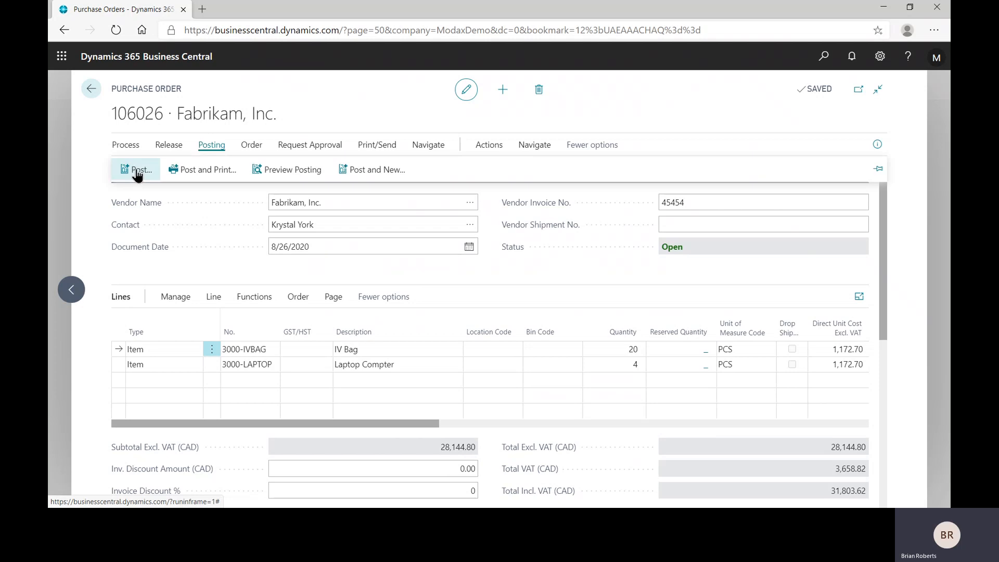
{"action": "left_click", "coordinate": [136, 170]}
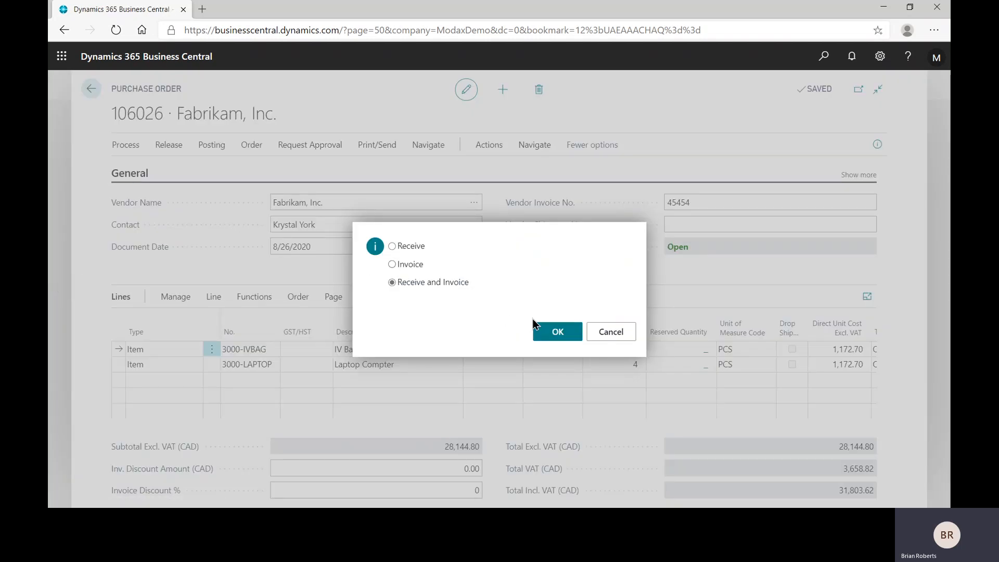
{"action": "left_click", "coordinate": [552, 336]}
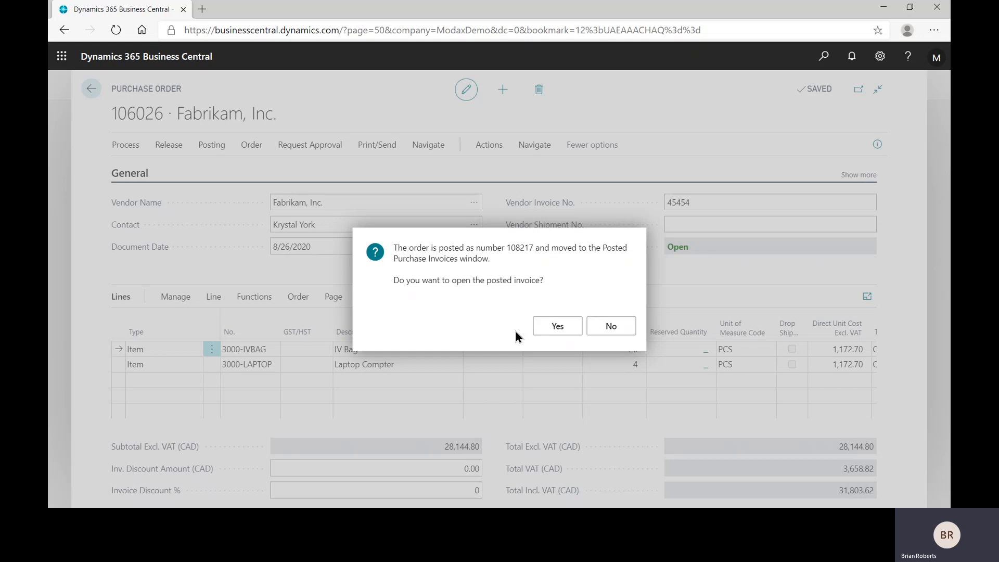
{"action": "left_click", "coordinate": [550, 334]}
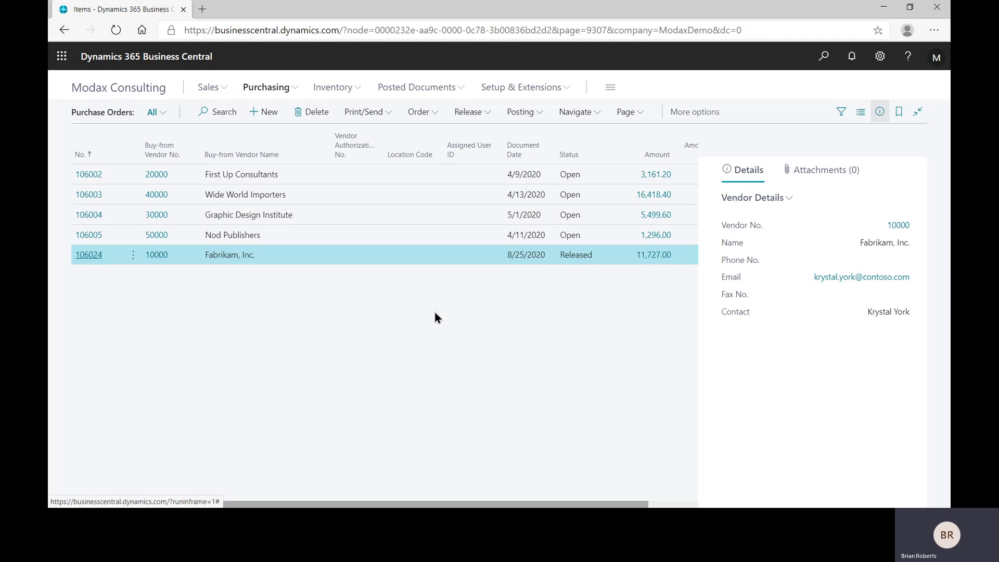
Open the Adatum Corporation sales order dated 8/26/2020 from the sales orders list.
{"action": "left_click", "coordinate": [219, 92]}
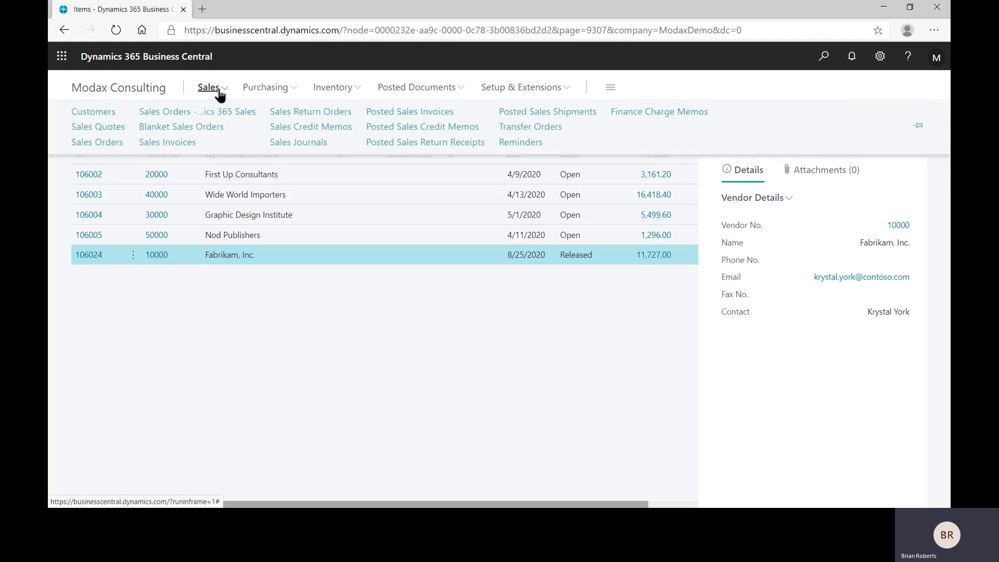
{"action": "left_click", "coordinate": [89, 144]}
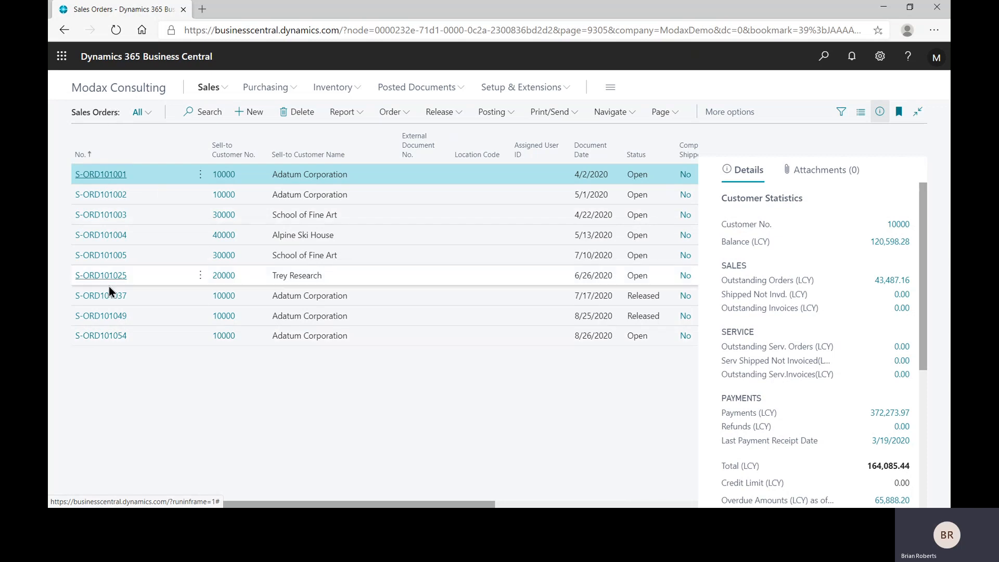
{"action": "left_click", "coordinate": [101, 336]}
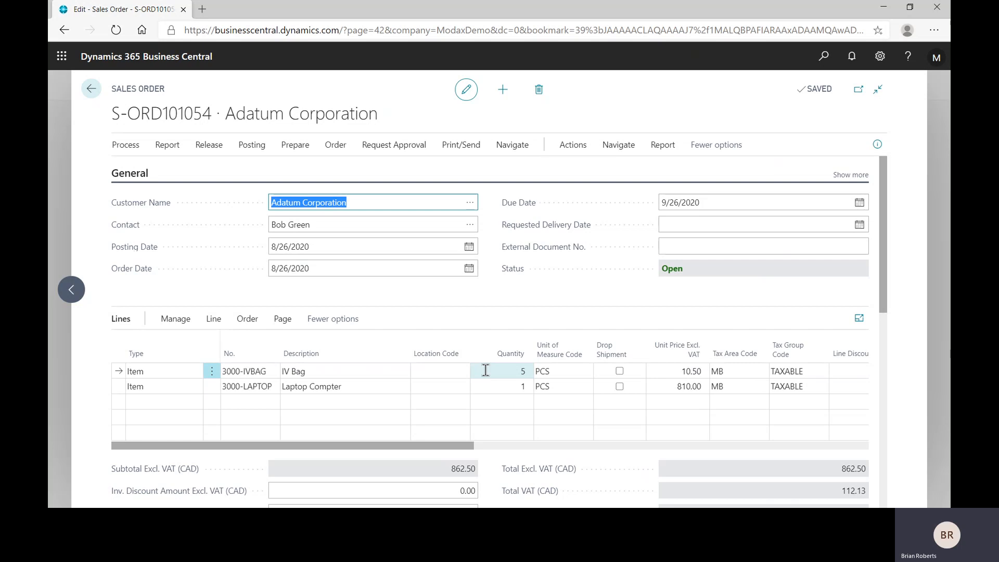
Try to post the Adatum sales order with the Ship option, and return to the order.
{"action": "left_click", "coordinate": [248, 148]}
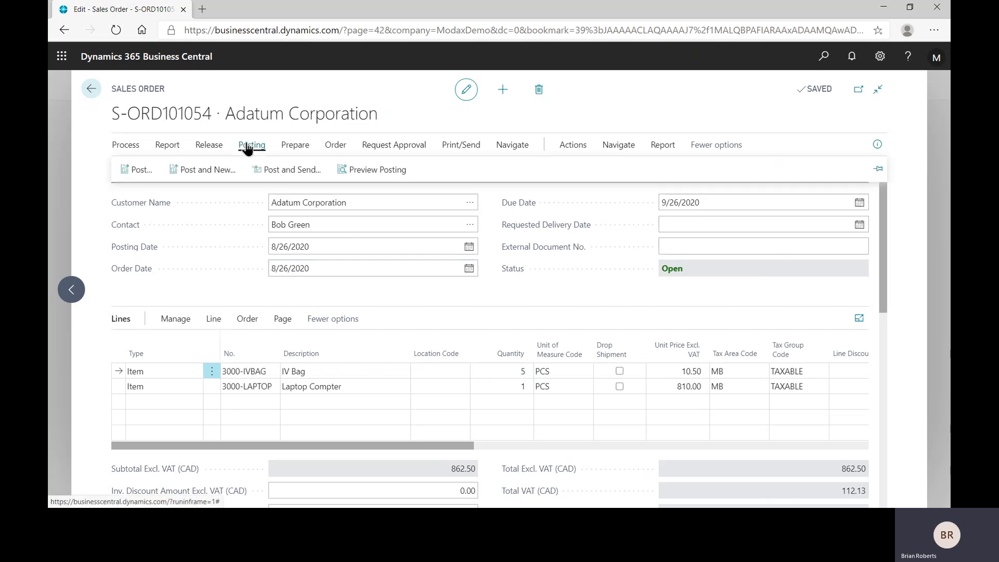
{"action": "left_click", "coordinate": [145, 168]}
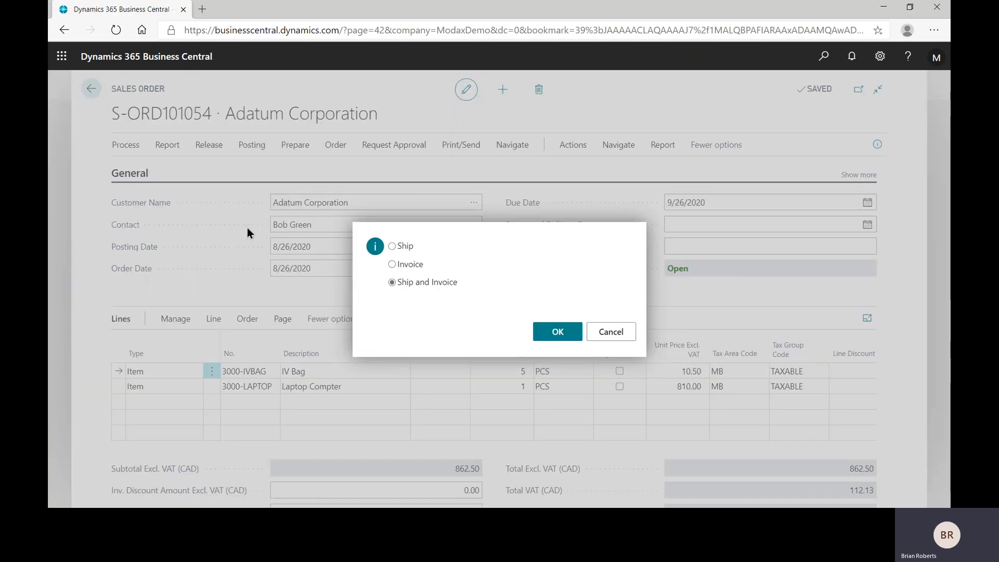
{"action": "left_click", "coordinate": [393, 246]}
{"action": "left_click", "coordinate": [567, 337]}
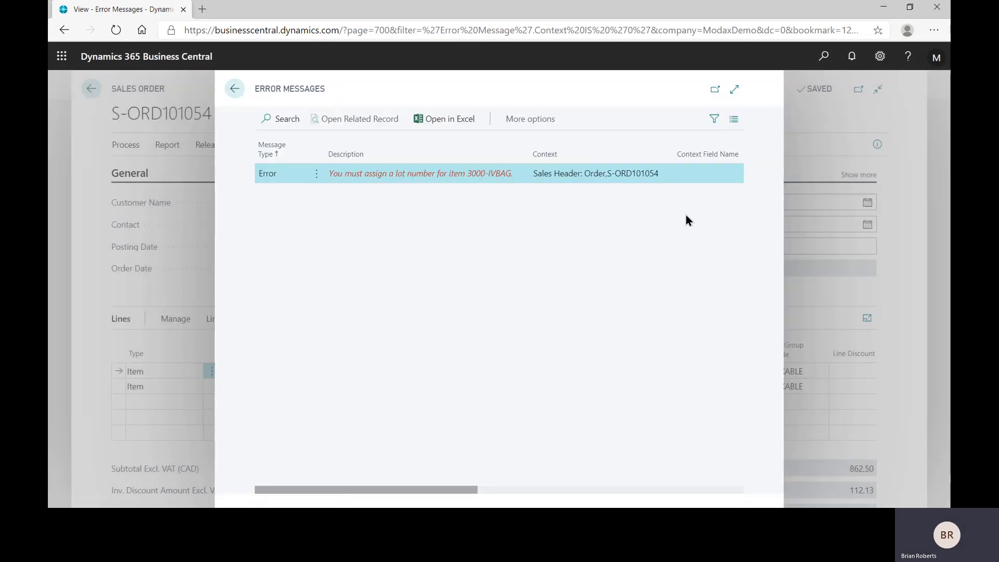
{"action": "left_click", "coordinate": [234, 90]}
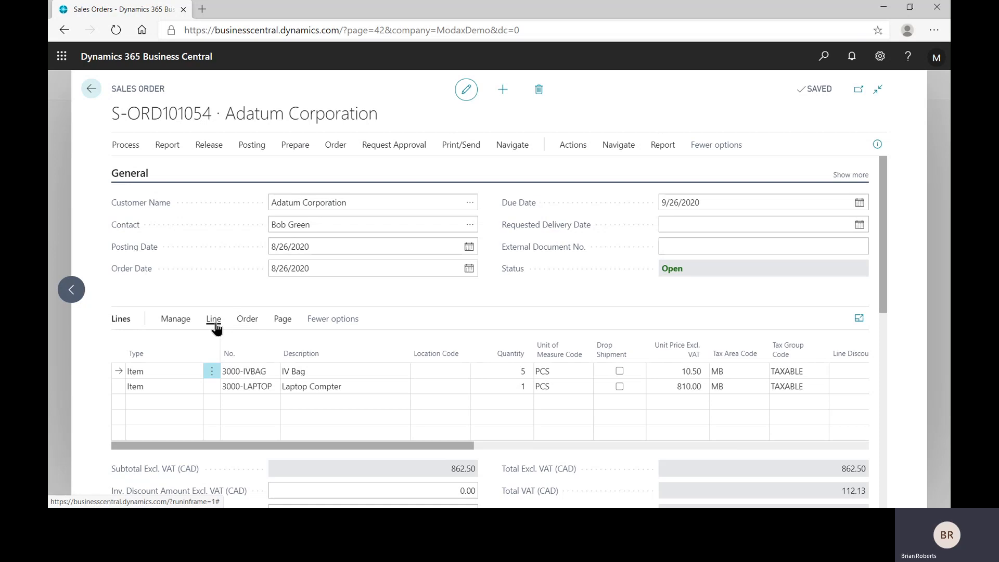
Assign existing lot B38383 to the IV Bag sales line through its item tracking lines, and close the tracking lines.
{"action": "left_click", "coordinate": [330, 374]}
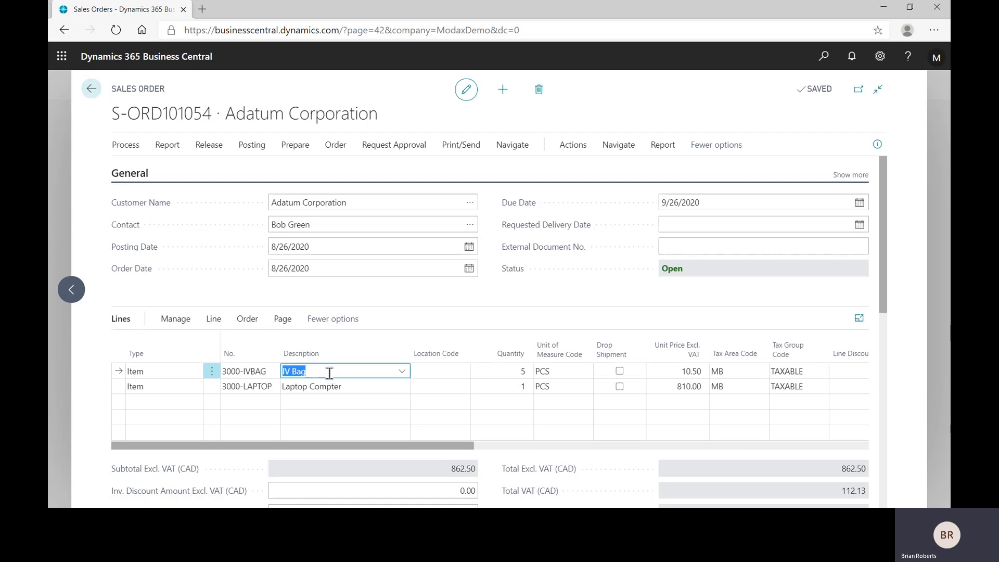
{"action": "left_click", "coordinate": [214, 319]}
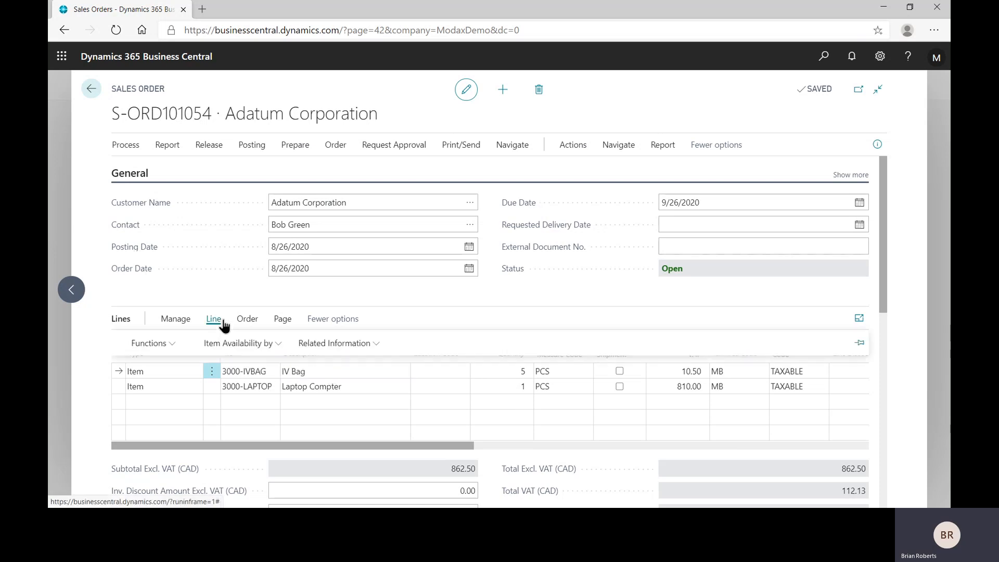
{"action": "left_click", "coordinate": [348, 344]}
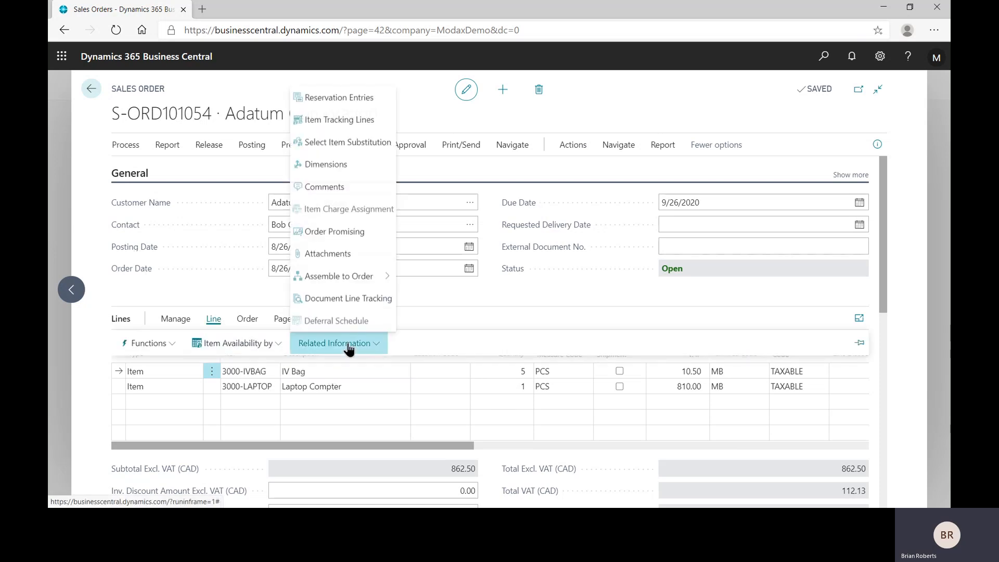
{"action": "left_click", "coordinate": [358, 125]}
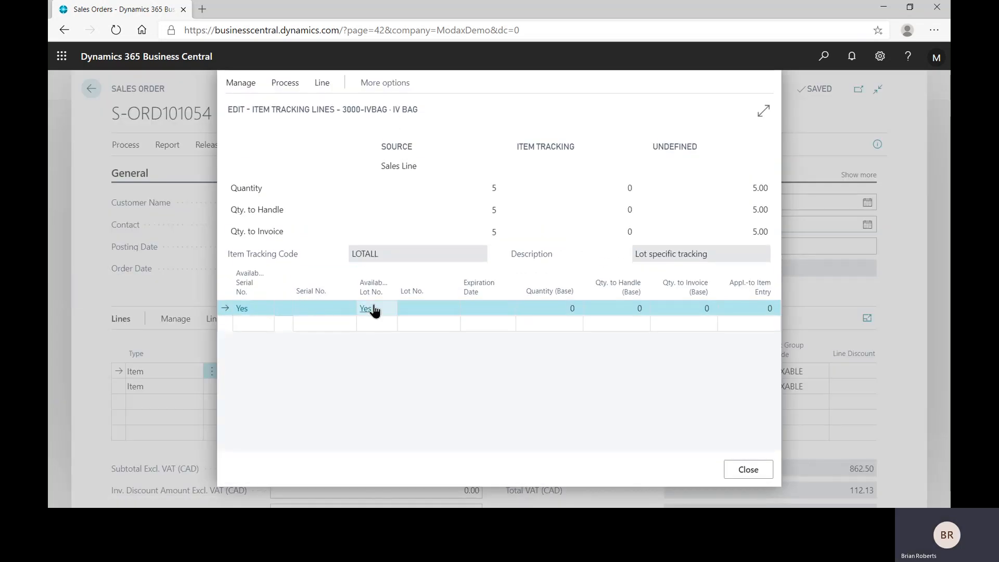
{"action": "left_click", "coordinate": [442, 313]}
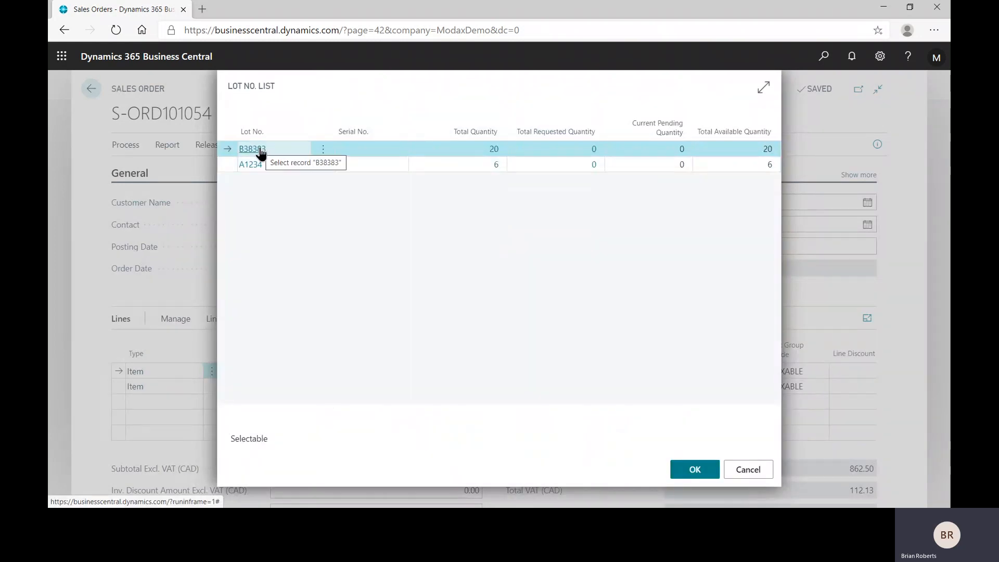
{"action": "left_click", "coordinate": [256, 150]}
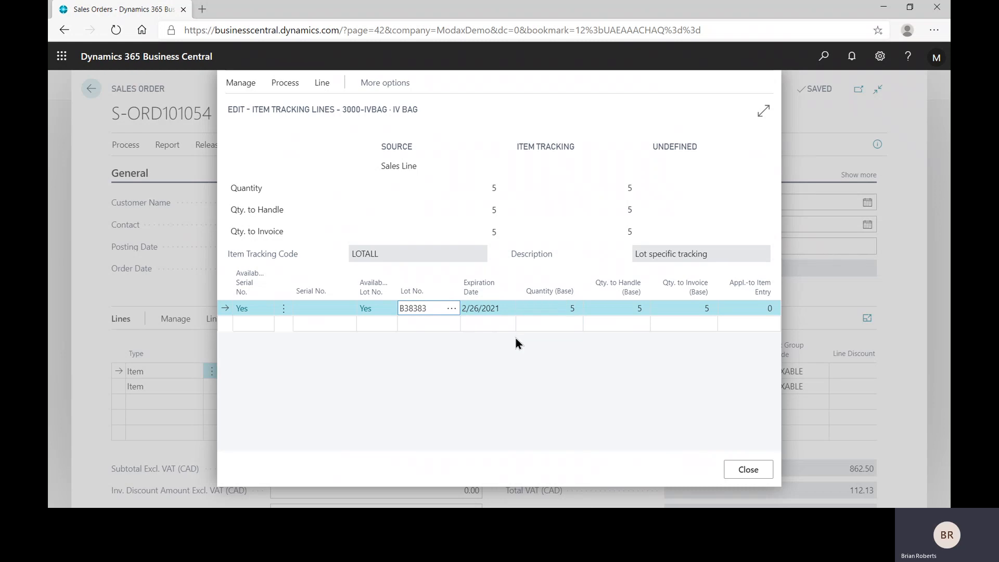
{"action": "left_click", "coordinate": [750, 471]}
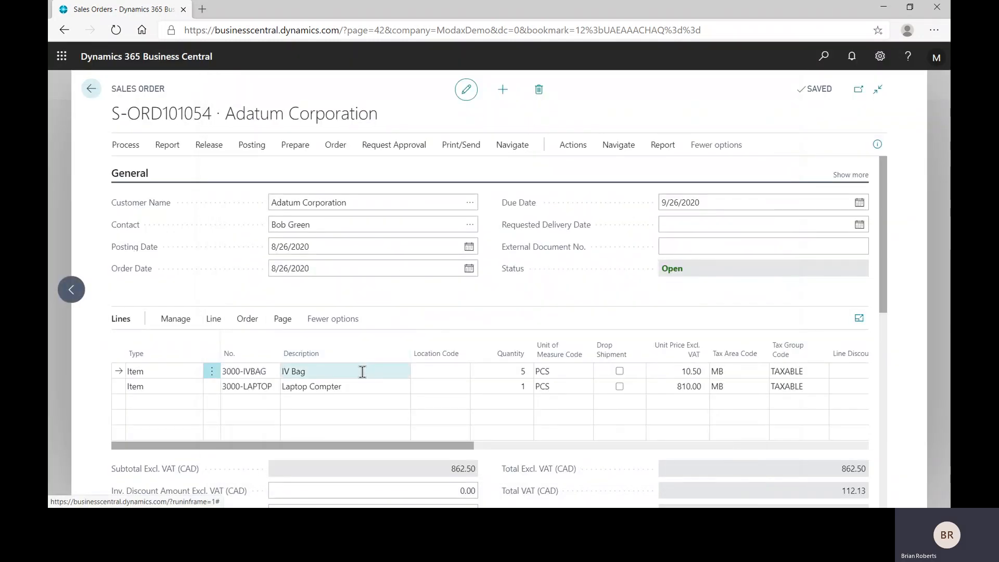
Open the item tracking lines for the Laptop Compter sales line and check the list of available serial numbers without selecting one.
{"action": "left_click", "coordinate": [373, 387]}
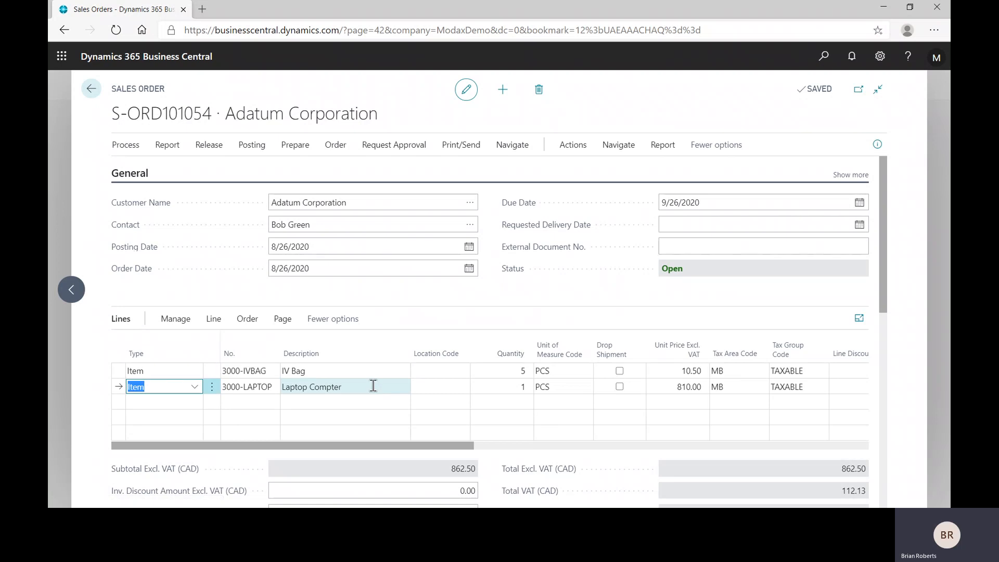
{"action": "left_click", "coordinate": [215, 320]}
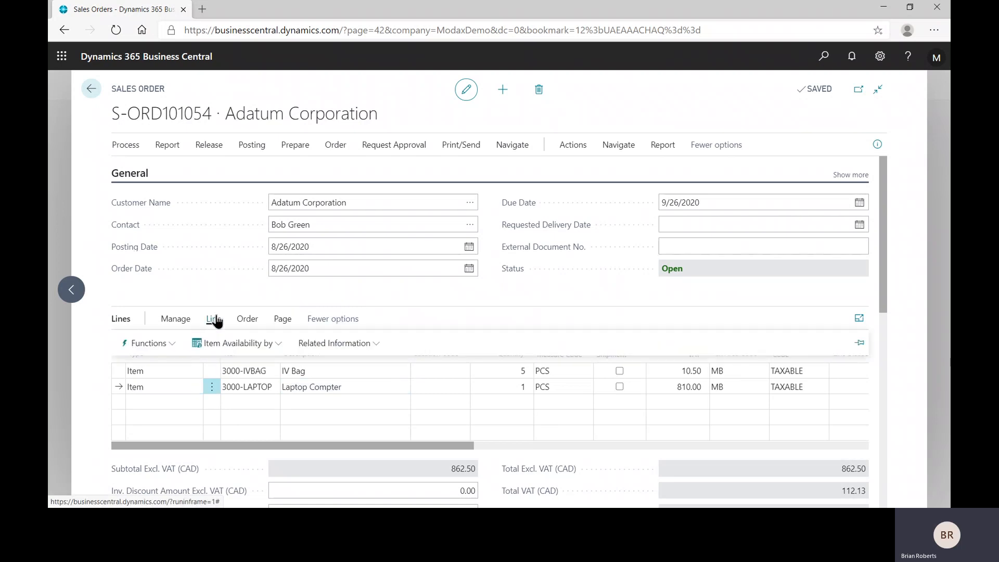
{"action": "left_click", "coordinate": [352, 342]}
{"action": "left_click", "coordinate": [356, 125]}
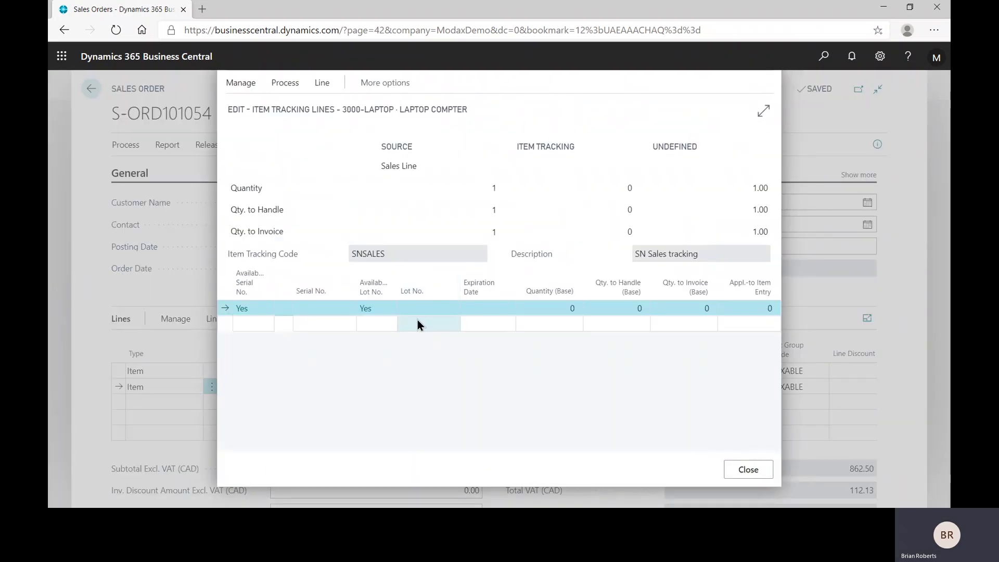
{"action": "left_click", "coordinate": [320, 308]}
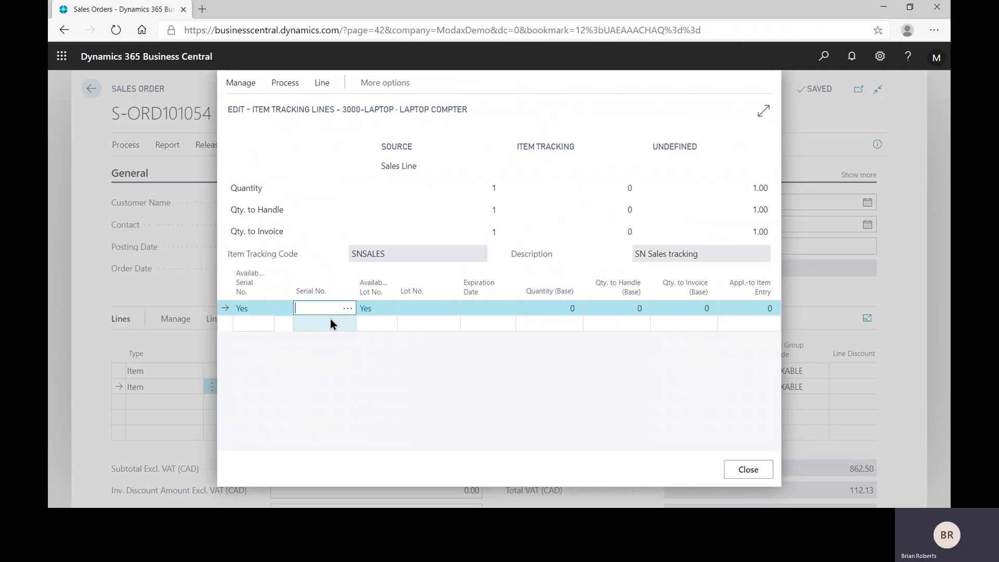
{"action": "left_click", "coordinate": [348, 309]}
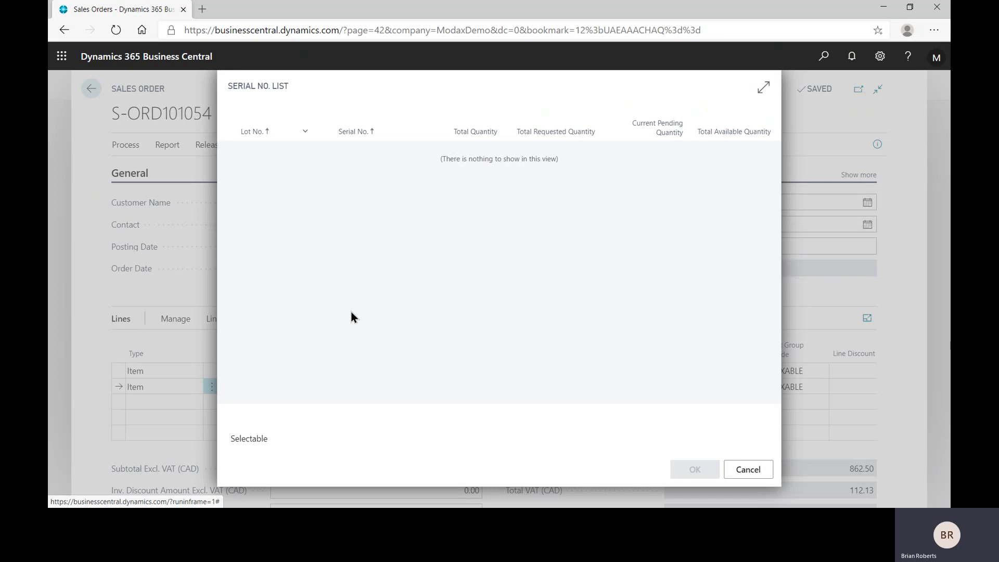
{"action": "left_click", "coordinate": [745, 470]}
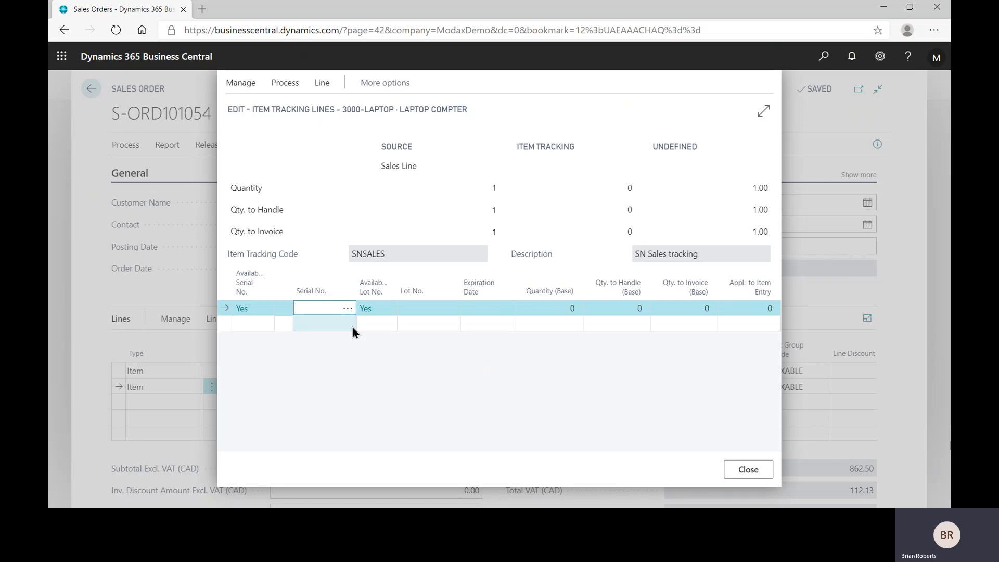
{"action": "type", "text": "8484474774"}
{"action": "key", "text": "Tab"}
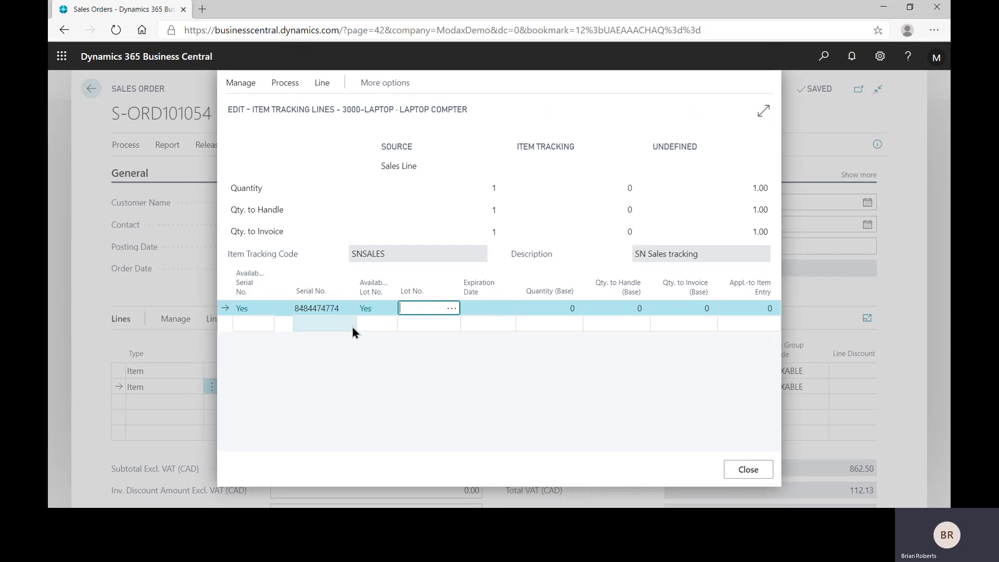
{"action": "key", "text": "Tab"}
{"action": "key", "text": "Tab"}
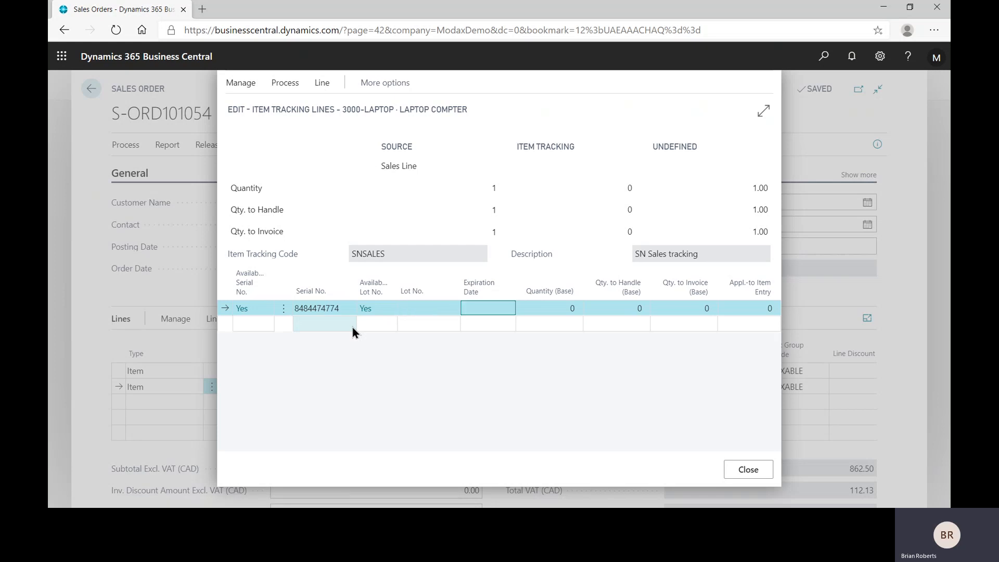
{"action": "type", "text": "1"}
{"action": "key", "text": "Tab"}
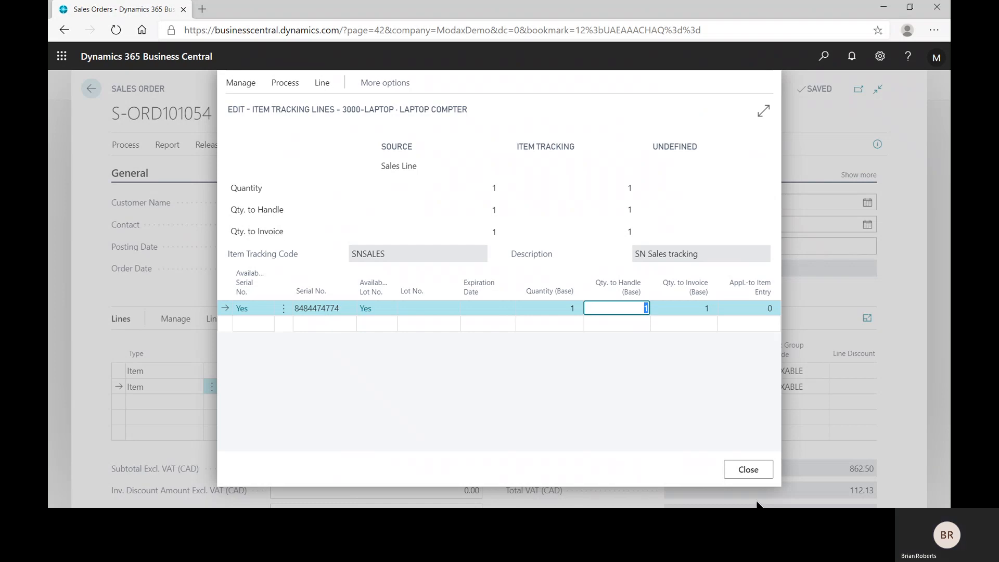
{"action": "left_click", "coordinate": [750, 471]}
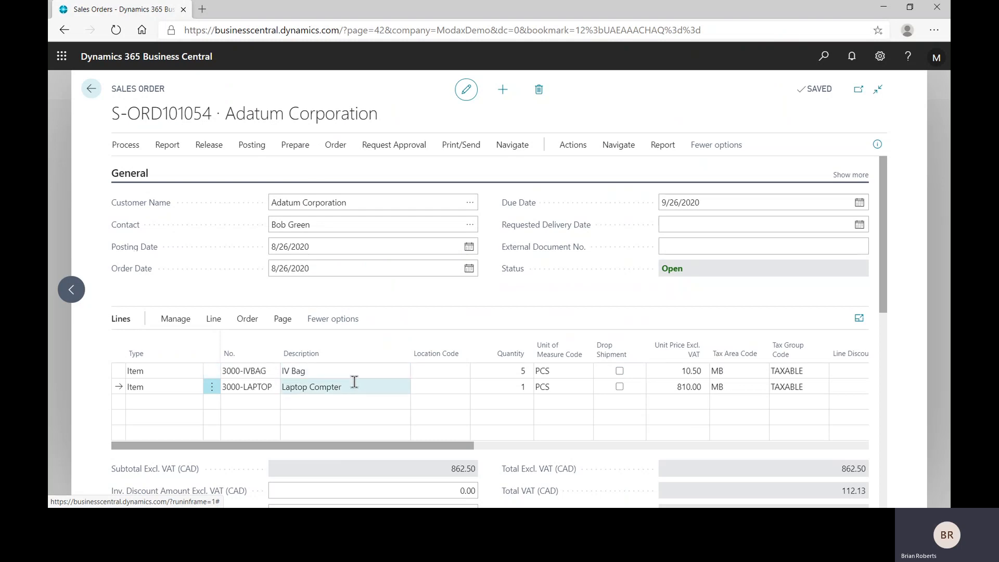
Post the Adatum sales order with Ship and Invoice, and open the posted invoice.
{"action": "left_click", "coordinate": [245, 149]}
{"action": "left_click", "coordinate": [143, 170]}
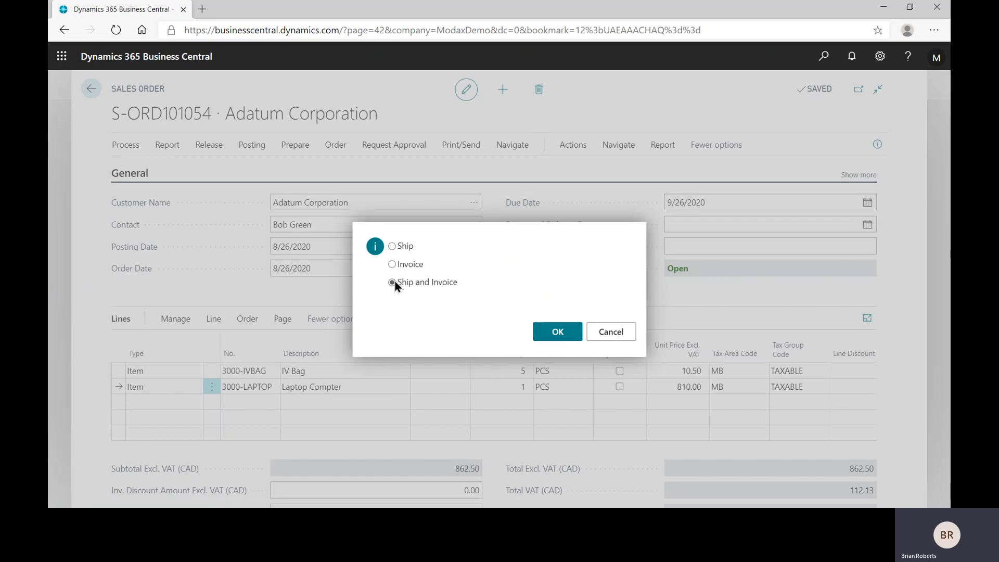
{"action": "left_click", "coordinate": [558, 331]}
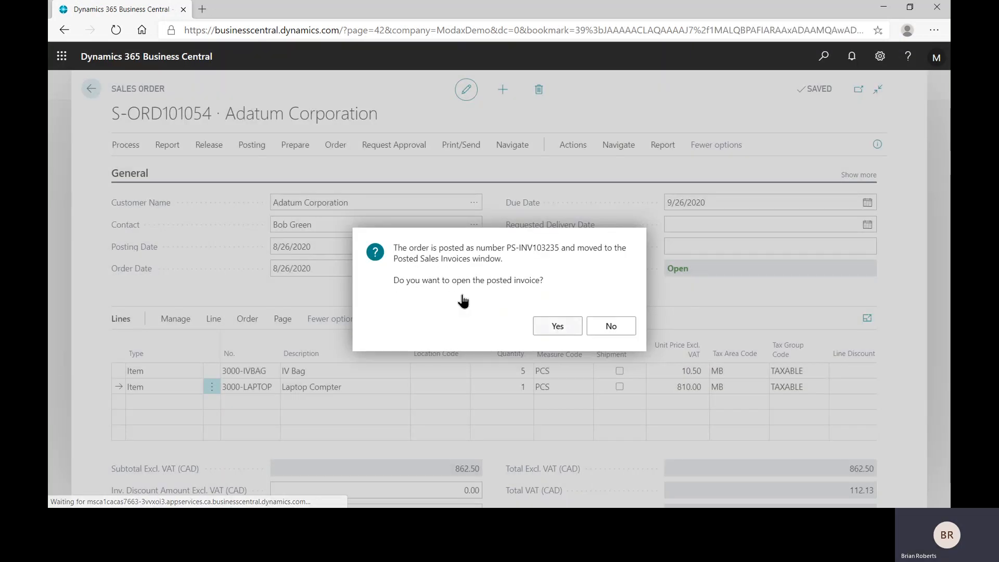
{"action": "key", "text": "Return"}
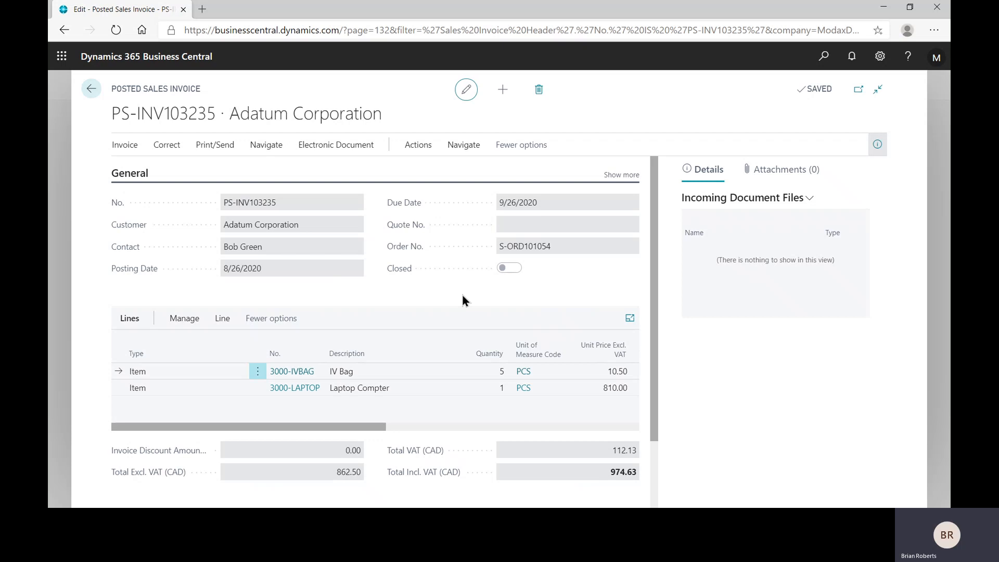
View the item tracking entries of the Laptop Compter line on the posted sales invoice, and close them.
{"action": "left_click", "coordinate": [400, 391]}
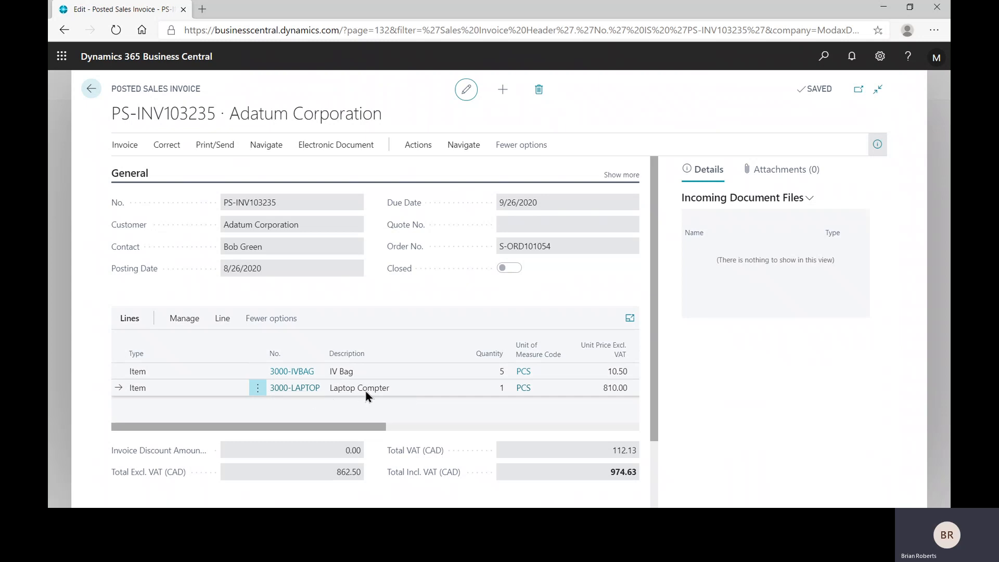
{"action": "left_click", "coordinate": [221, 320]}
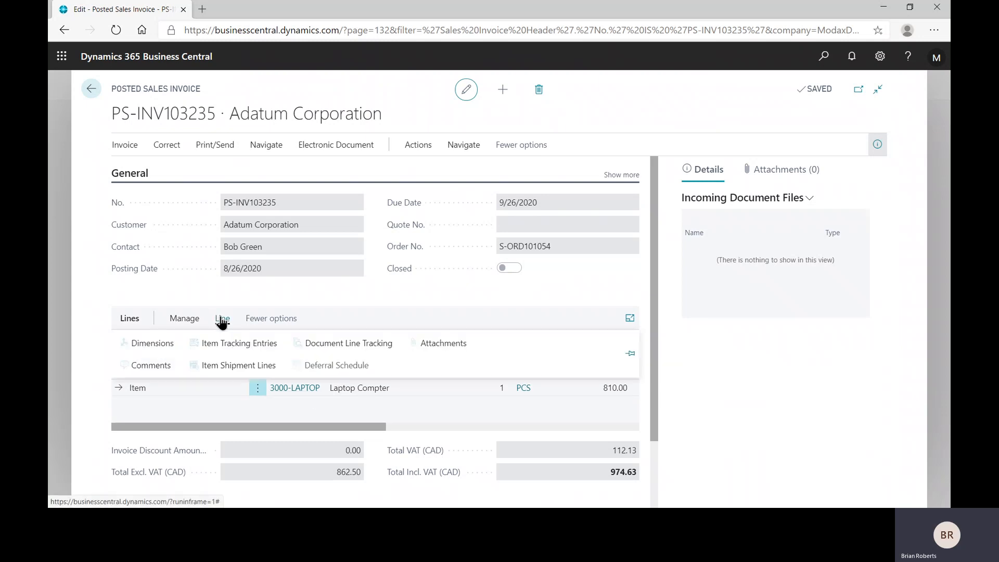
{"action": "left_click", "coordinate": [233, 346]}
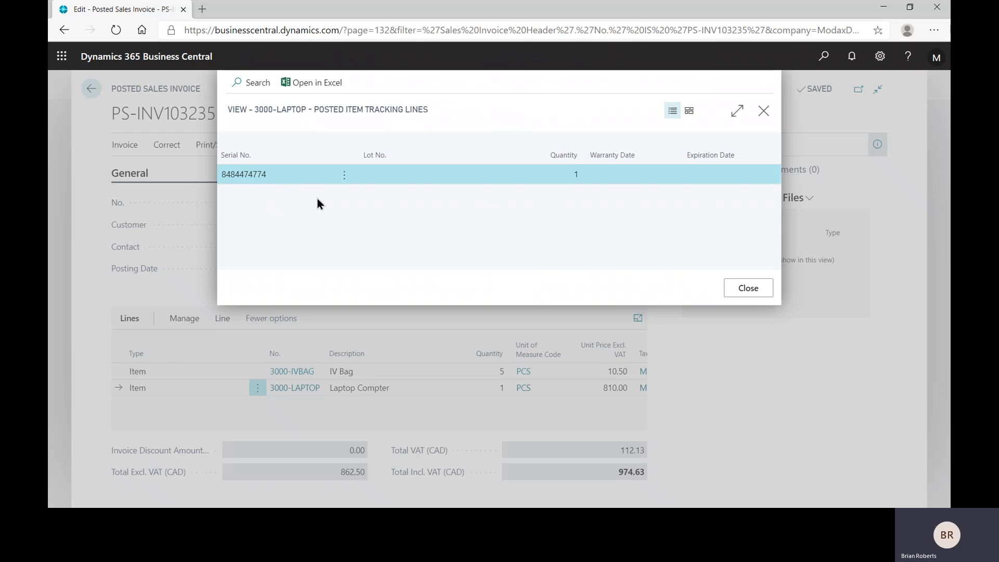
{"action": "left_click", "coordinate": [756, 289]}
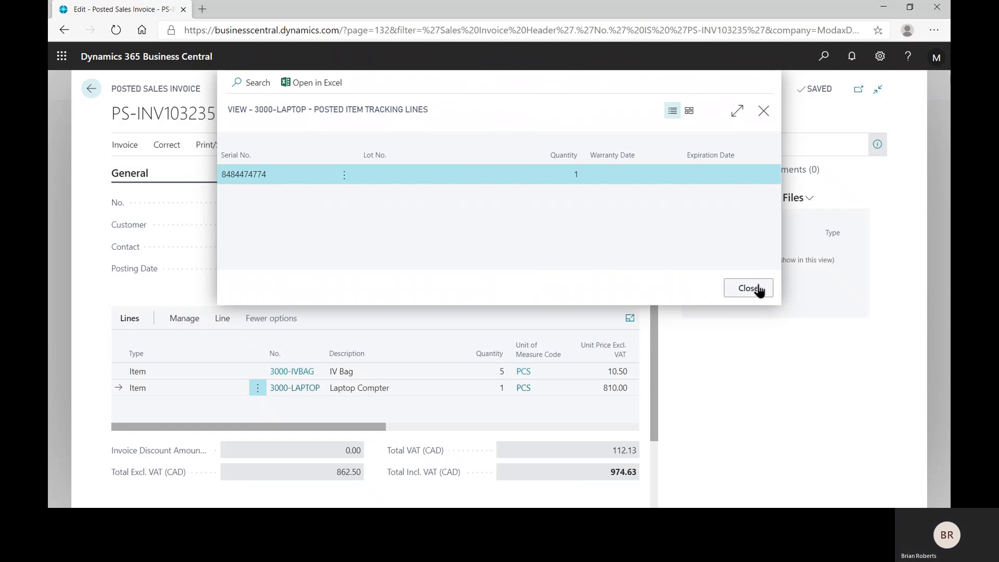